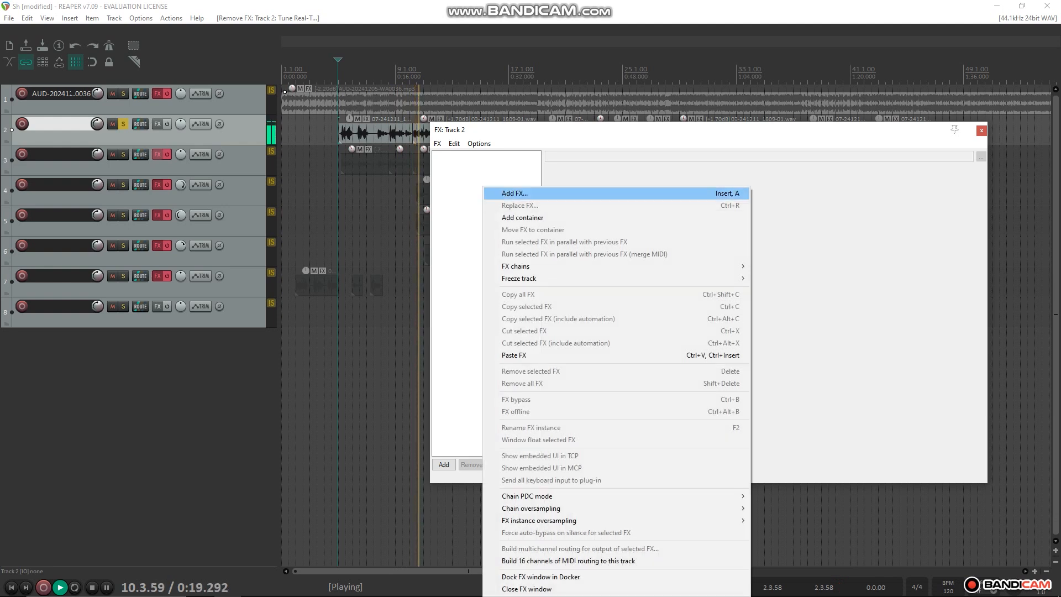
# Add the Waves Tune Real-Time Mono plug-in to track 2's effects chain.
pyautogui.click(514, 193)
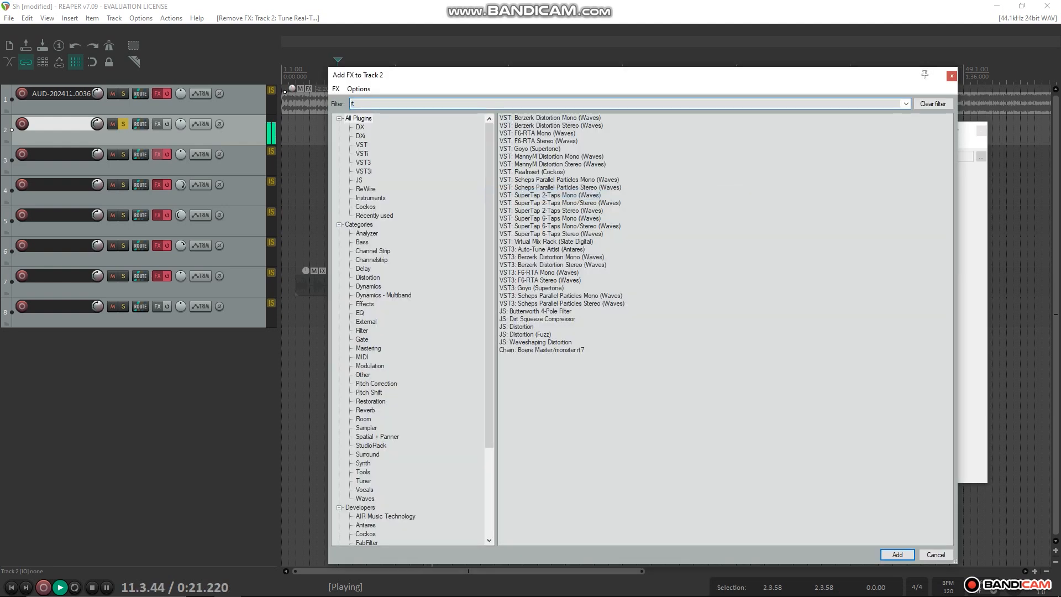
pyautogui.press('BackSpace')
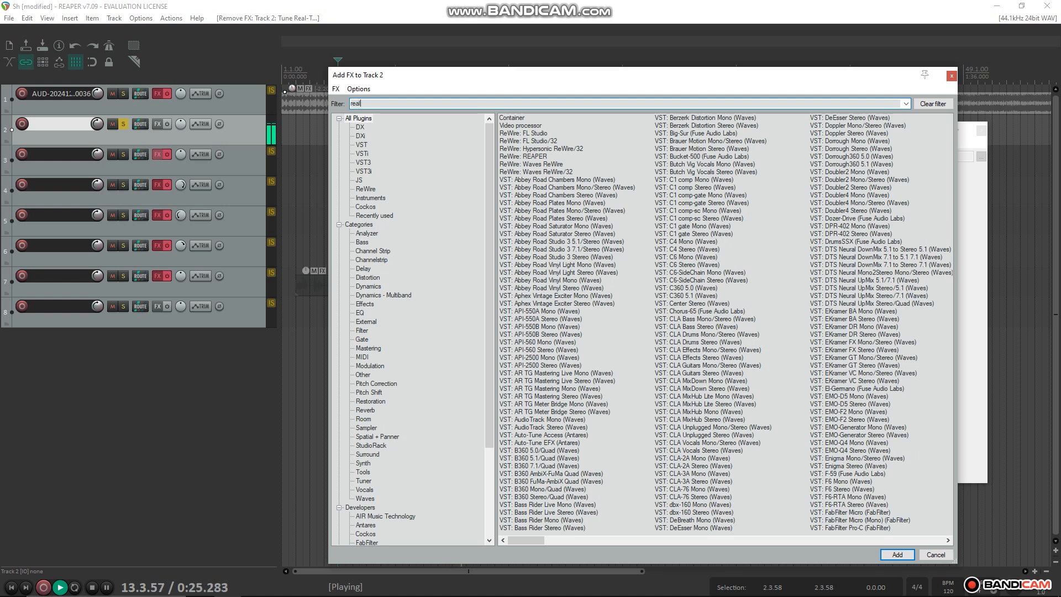
pyautogui.doubleClick(558, 125)
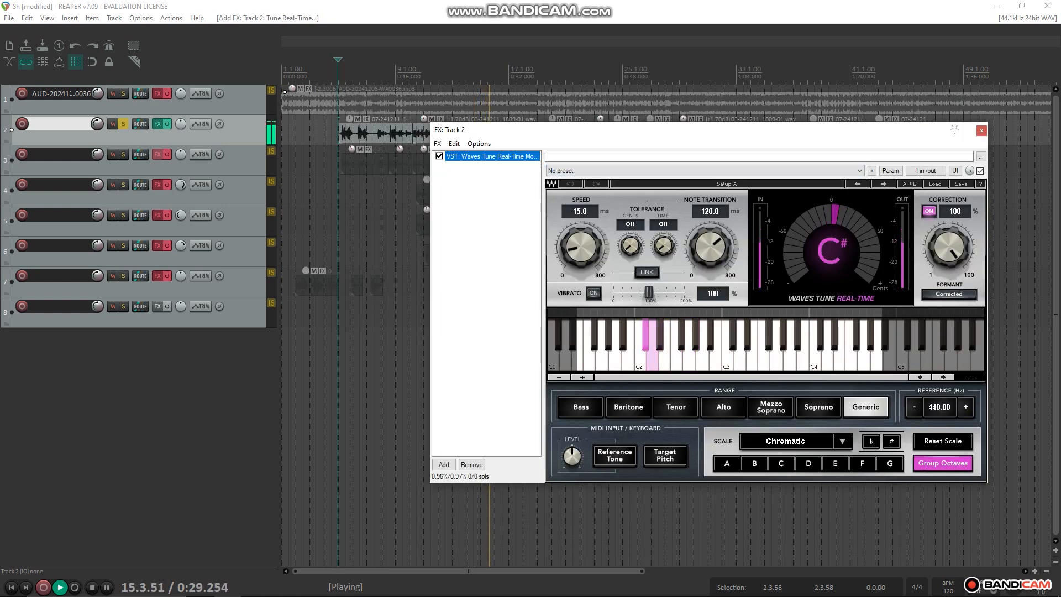
# Set Waves Tune Real-Time to the D-flat Major scale, with Note Transition and Speed both at 0.1 ms.
pyautogui.click(808, 464)
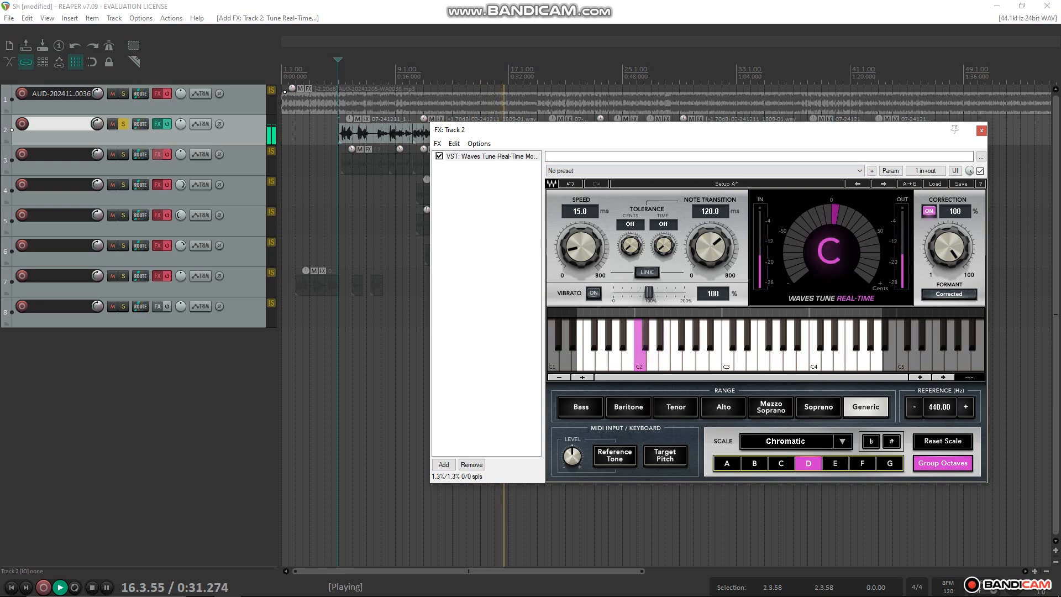
pyautogui.click(871, 441)
pyautogui.moveTo(711, 247); pyautogui.dragTo(711, 309)
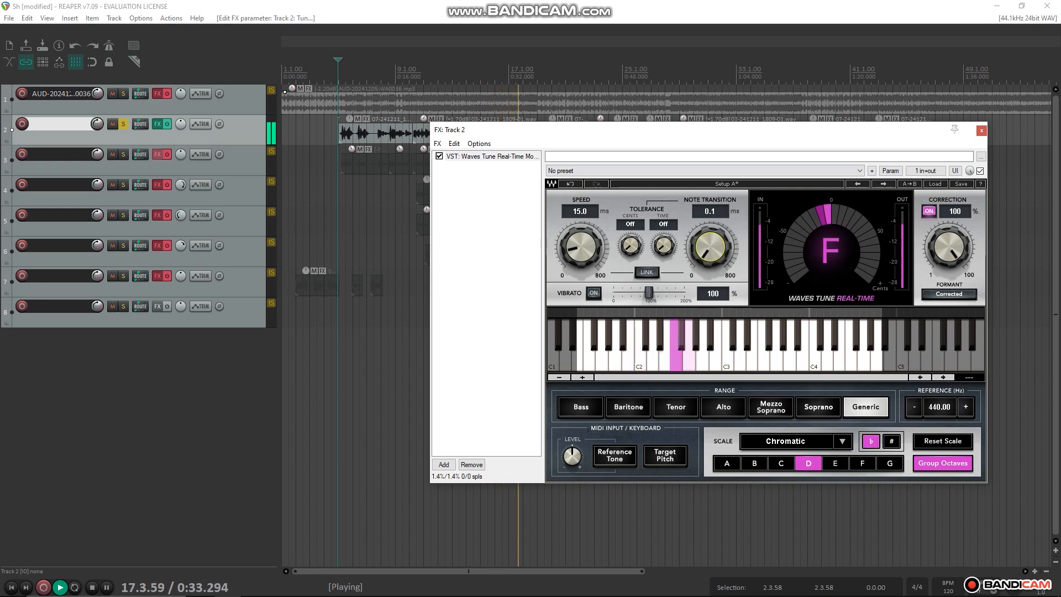
pyautogui.moveTo(581, 247); pyautogui.dragTo(581, 293)
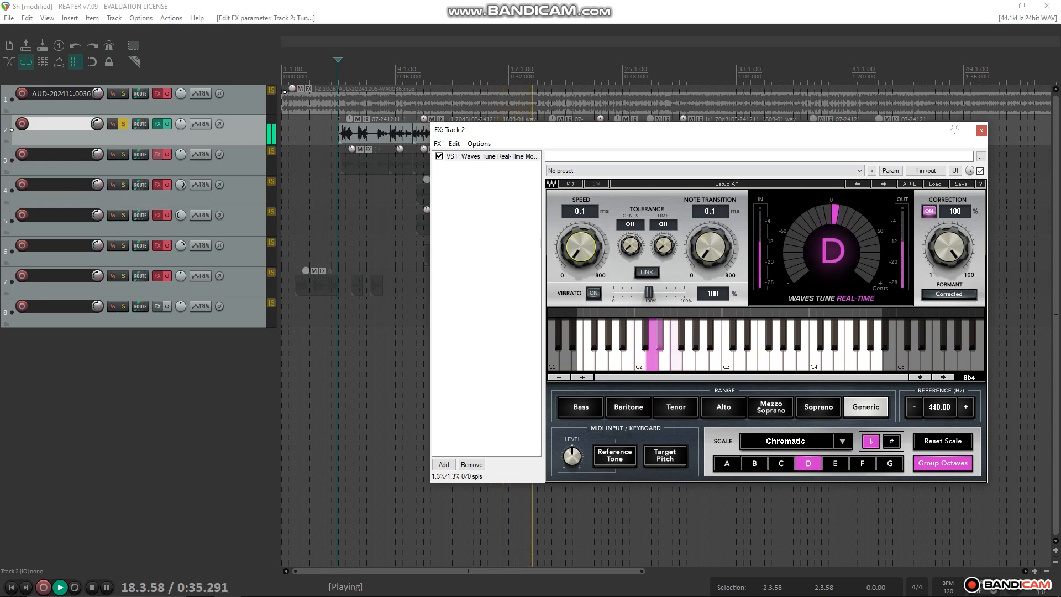
pyautogui.click(786, 441)
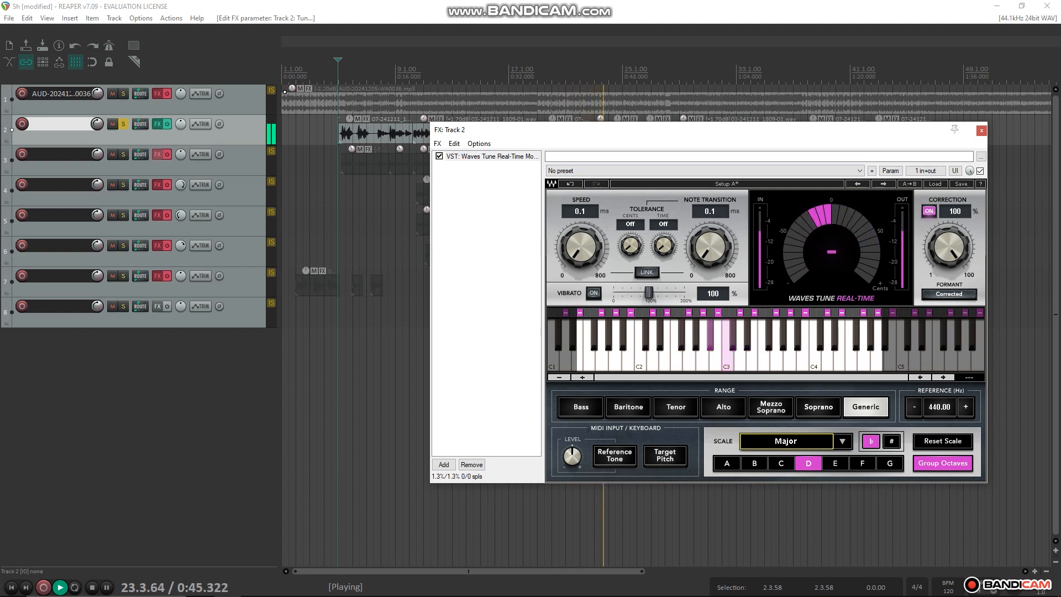
# Add the Maserati B72 Mono (Waves) plug-in after the pitch correction on track 2.
pyautogui.rightClick(485, 187)
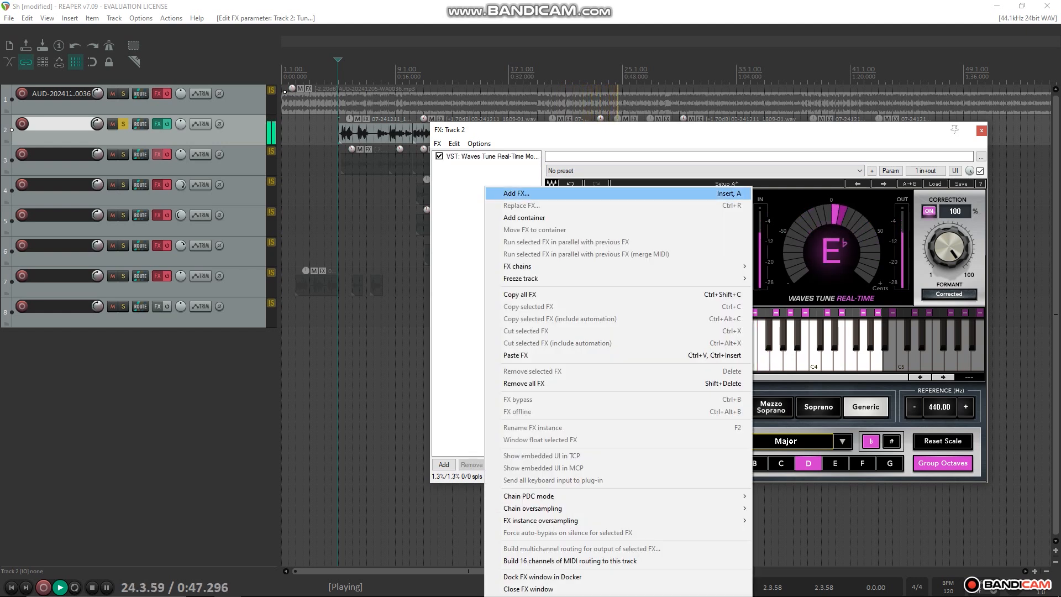
pyautogui.click(514, 193)
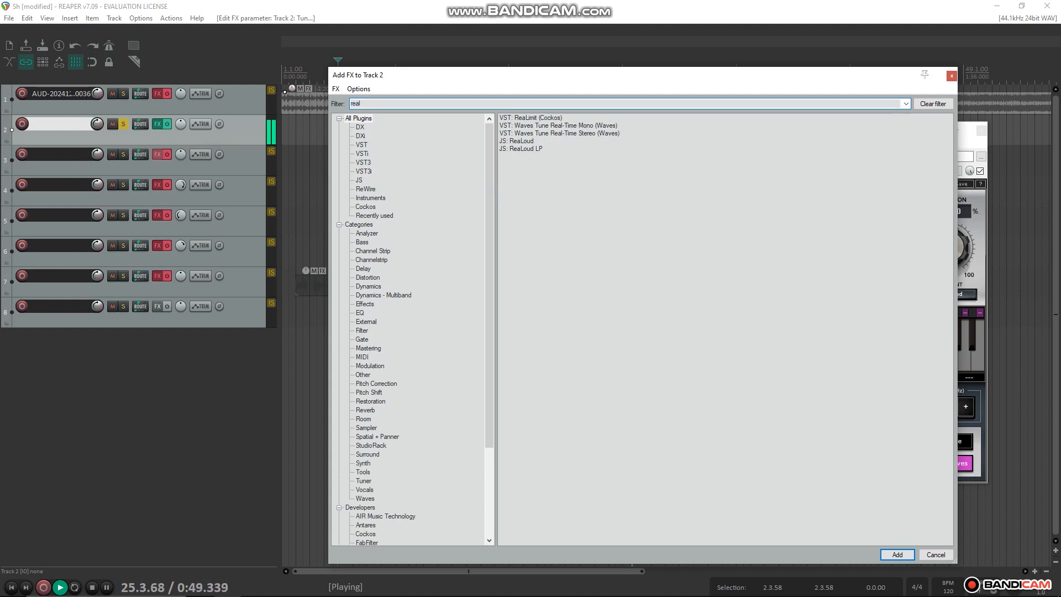
pyautogui.write('mas')
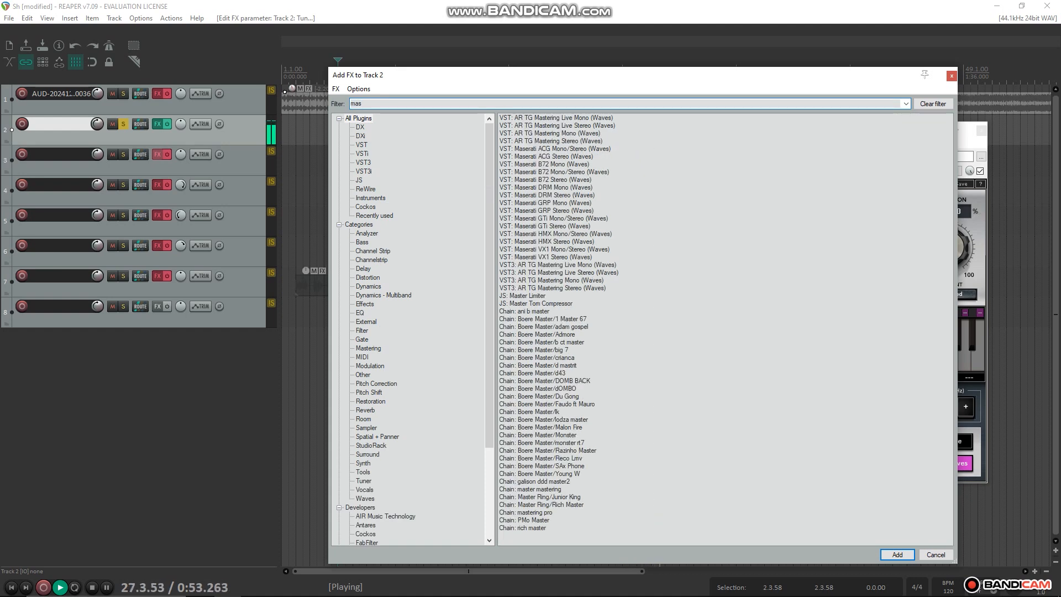
pyautogui.click(522, 164)
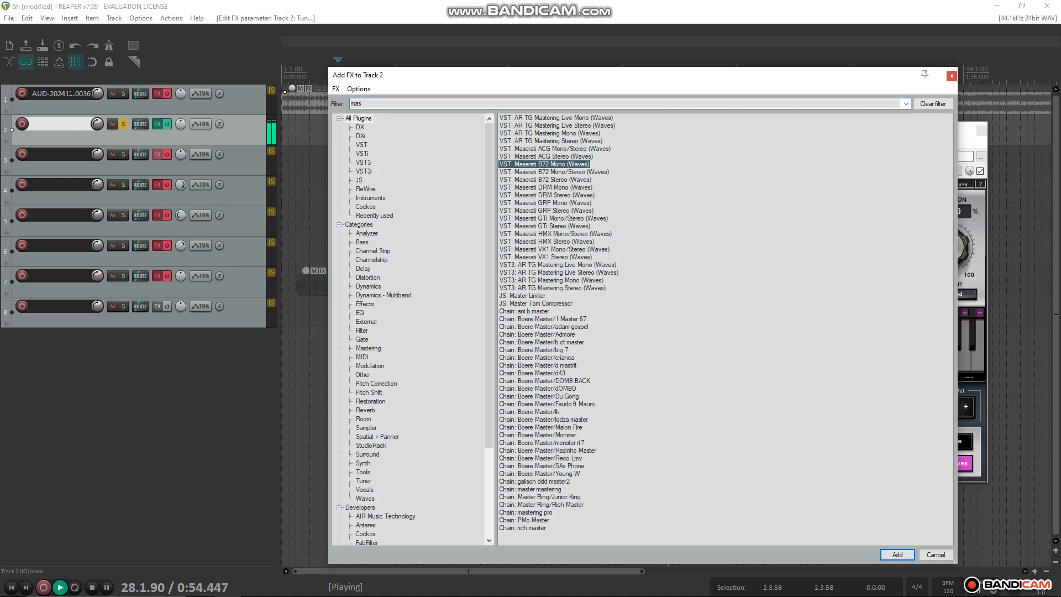
pyautogui.press('Return')
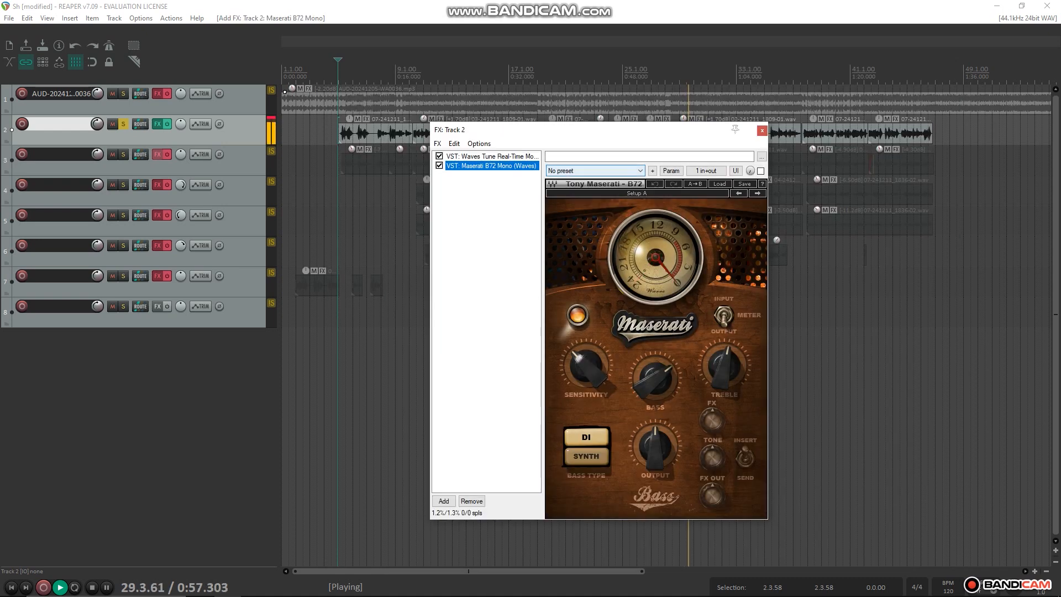
# Restart playback, fine-tune the Maserati B72's Sensitivity and raise its Bass amount.
pyautogui.press('space')
pyautogui.press('space')
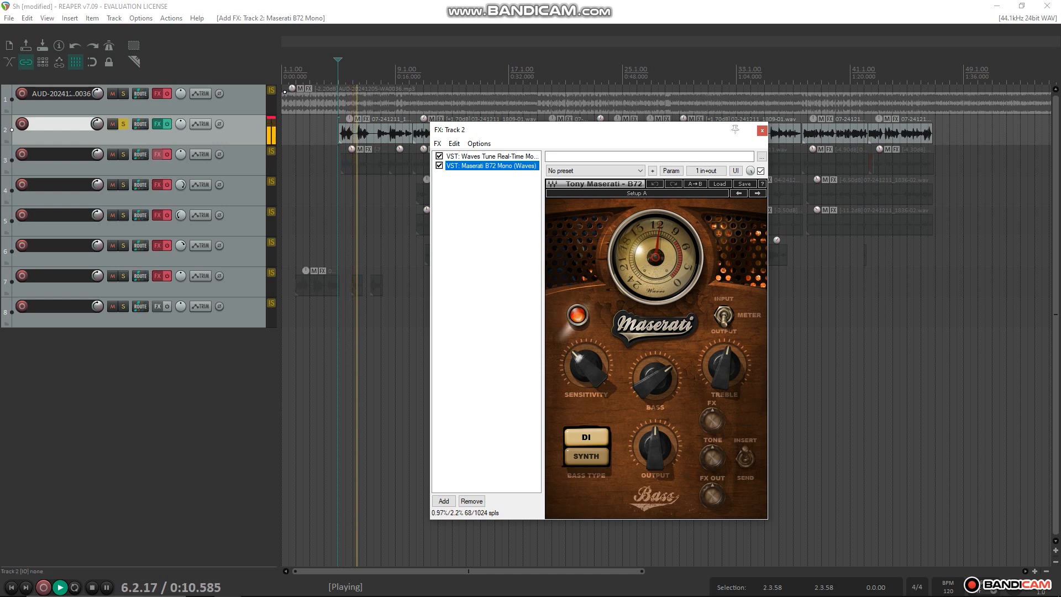
pyautogui.moveTo(585, 365); pyautogui.dragTo(585, 369)
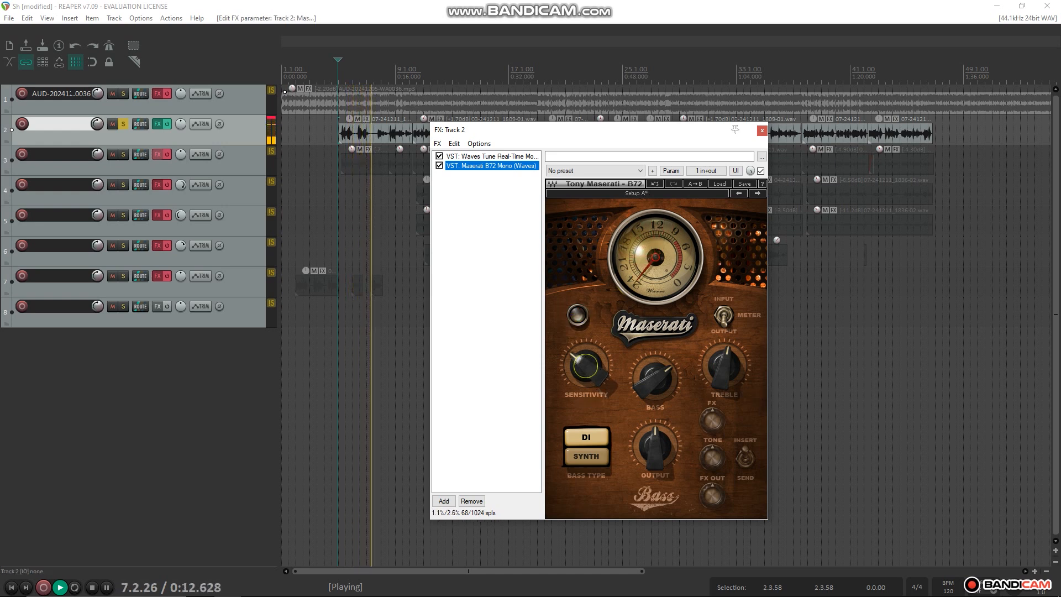
pyautogui.moveTo(656, 379); pyautogui.dragTo(656, 367)
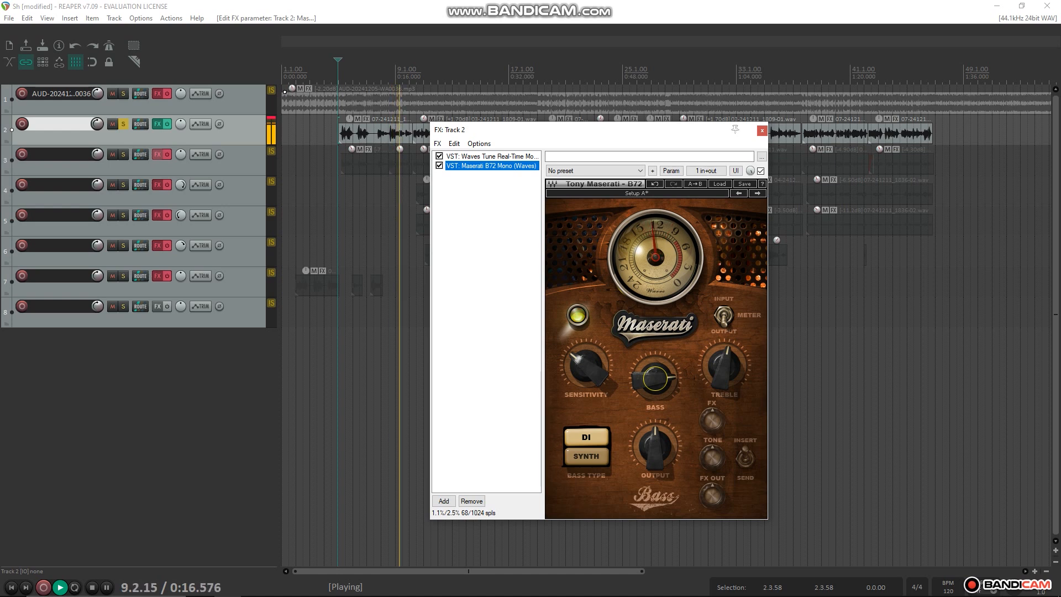
# Raise the Windows speaker volume to 86.
pyautogui.click(953, 586)
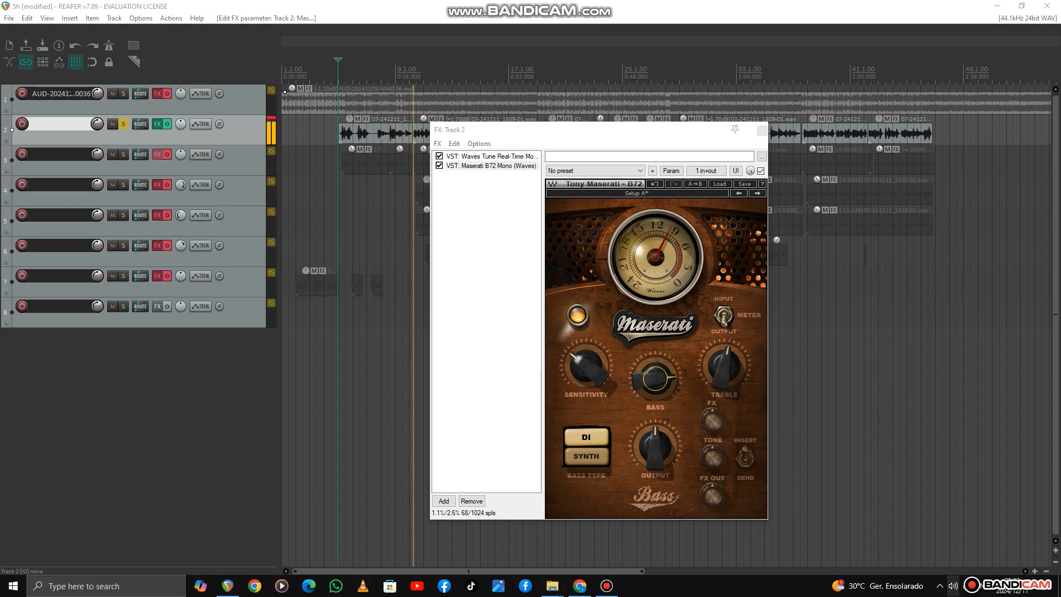
pyautogui.scroll(4, 972, 559)
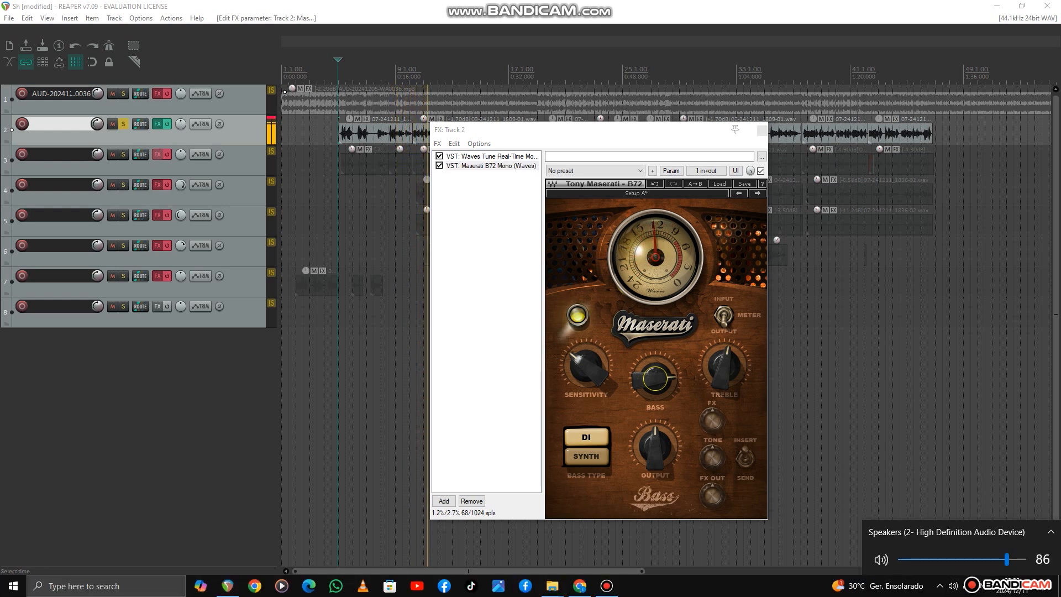
# Add the NS1 Mono (Waves) noise suppressor to track 2 and set its fader to about 10.
pyautogui.rightClick(466, 184)
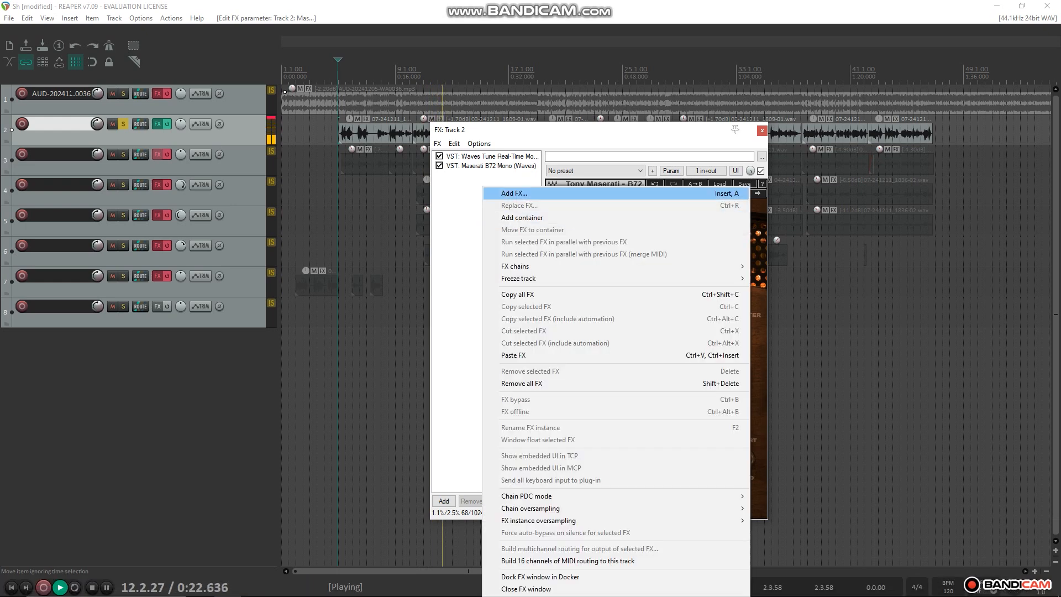
pyautogui.click(487, 189)
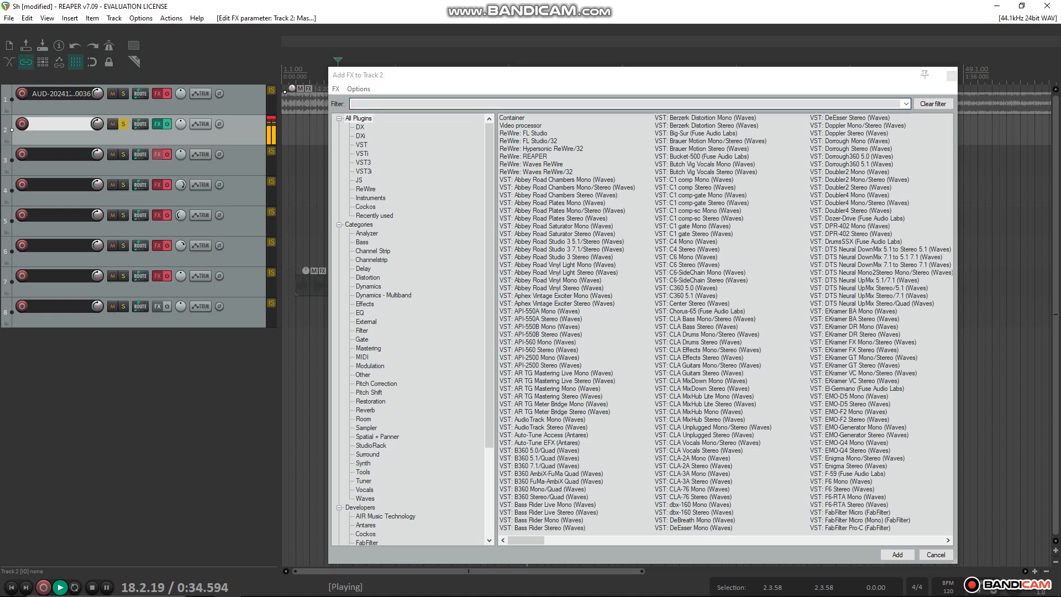
pyautogui.click(353, 104)
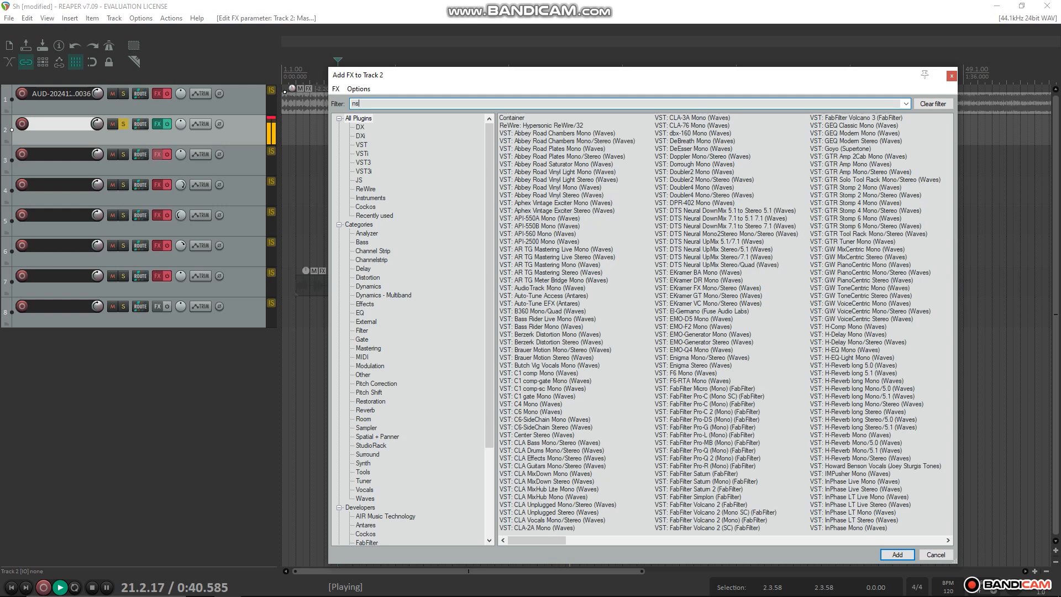
pyautogui.write('s')
pyautogui.doubleClick(533, 126)
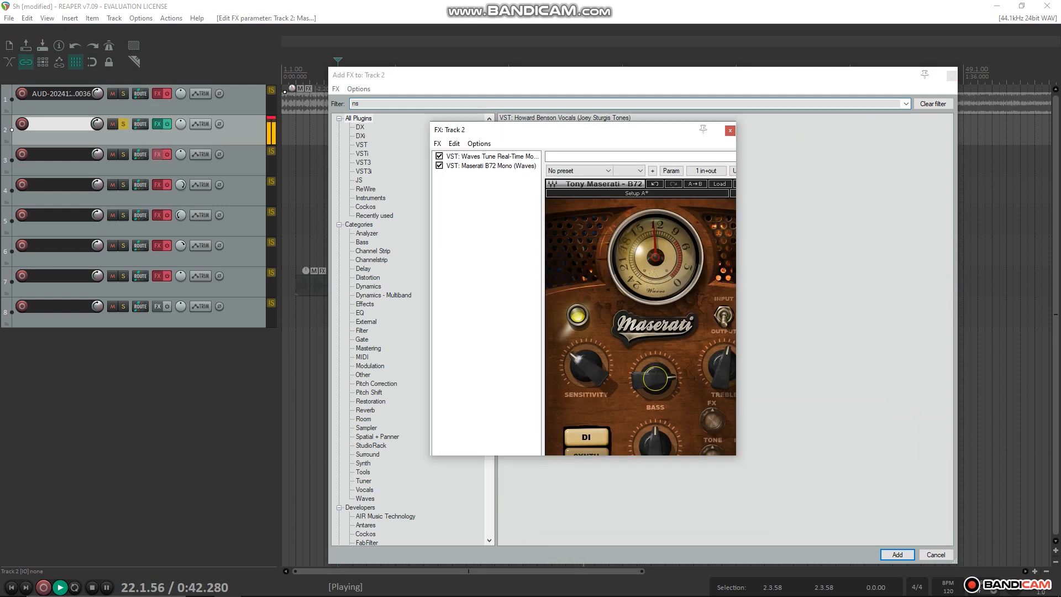
pyautogui.moveTo(686, 394); pyautogui.dragTo(686, 378)
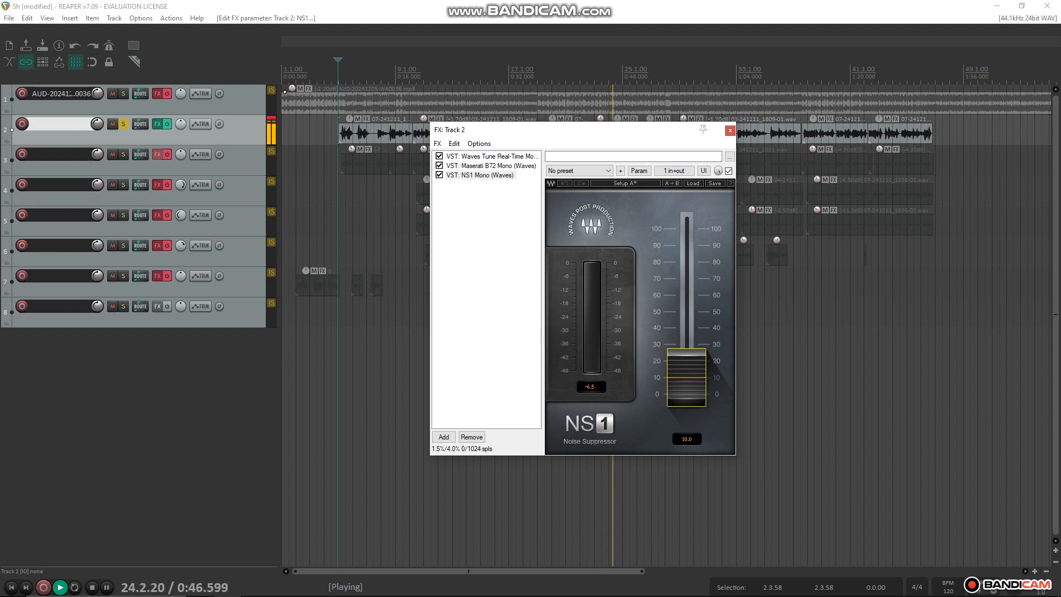
# Add the F6-RTA Mono (Waves) equalizer to track 2's effects chain.
pyautogui.rightClick(492, 188)
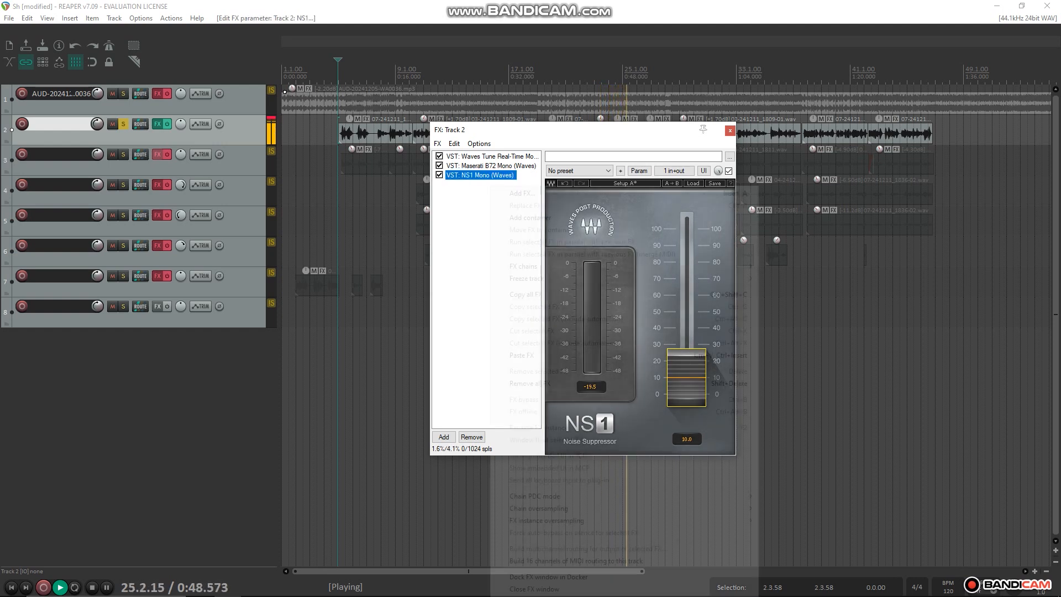
pyautogui.click(522, 193)
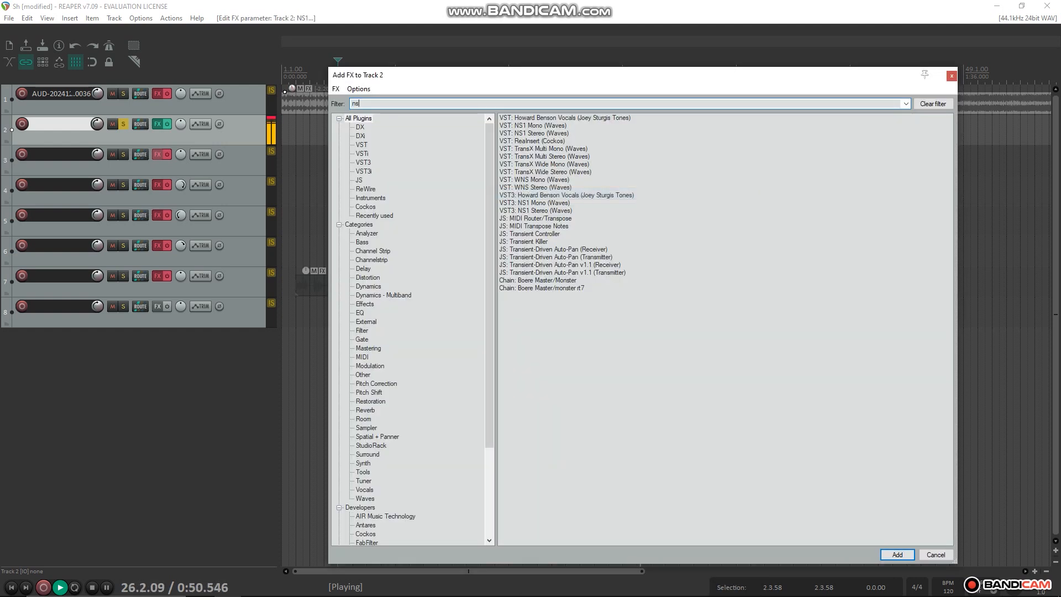
pyautogui.write('rt')
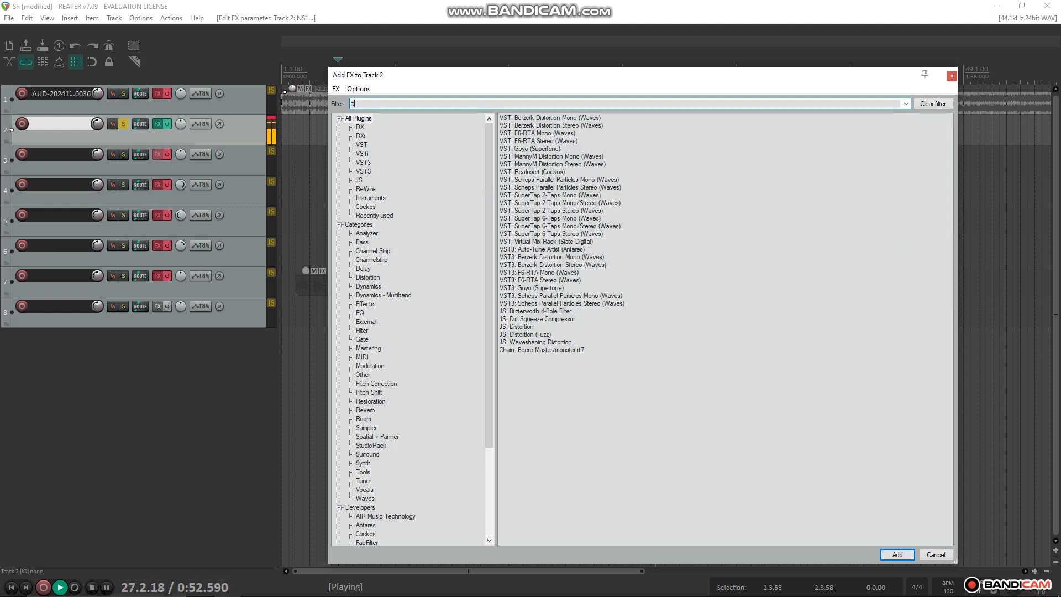
pyautogui.doubleClick(538, 133)
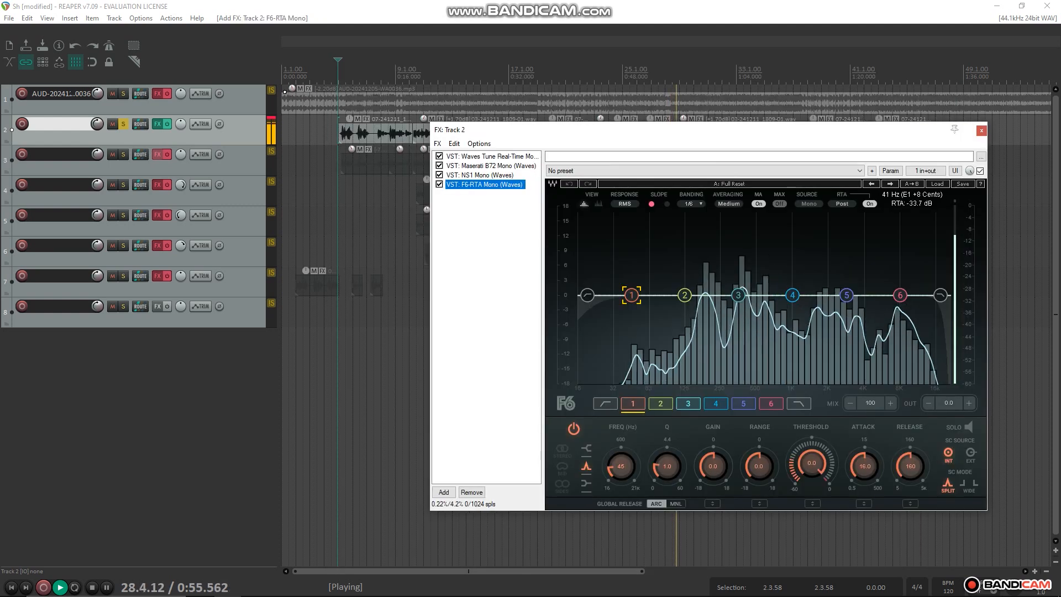
# Enable and raise the F6 low-cut filter, cut the lows with band 1, and boost band 2 about 0.8 dB at 143 Hz.
pyautogui.click(587, 295)
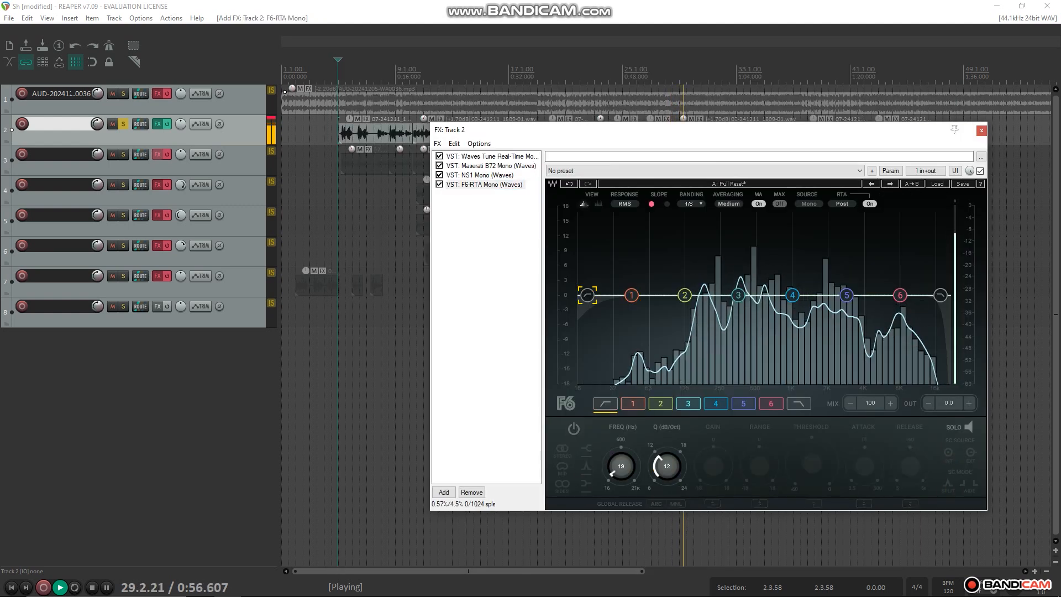
pyautogui.click(574, 429)
pyautogui.moveTo(588, 295)
pyautogui.mouseDown()
pyautogui.moveTo(631, 296)
pyautogui.moveTo(651, 326)
pyautogui.mouseUp()
pyautogui.moveTo(685, 295); pyautogui.dragTo(691, 291)
# Move the F6-RTA equalizer above NS1 in track 2's effects order.
pyautogui.rightClick(479, 216)
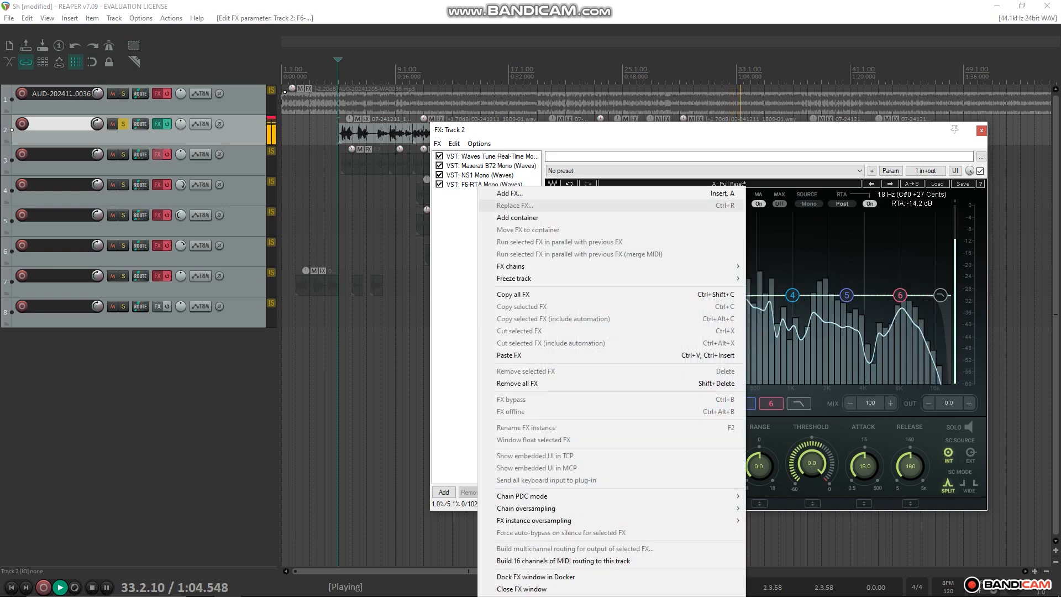
pyautogui.click(478, 185)
pyautogui.moveTo(481, 184); pyautogui.dragTo(481, 173)
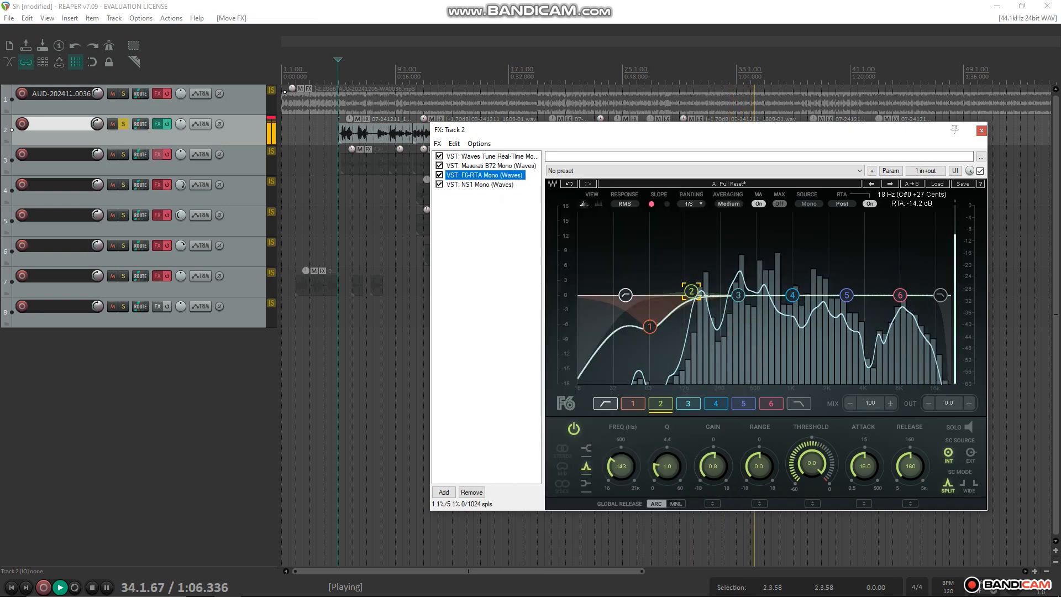
# Move F6 band 1 to about 53 Hz at -6.9 dB and enable the high-cut filter at about 18327 Hz.
pyautogui.moveTo(649, 326); pyautogui.dragTo(640, 329)
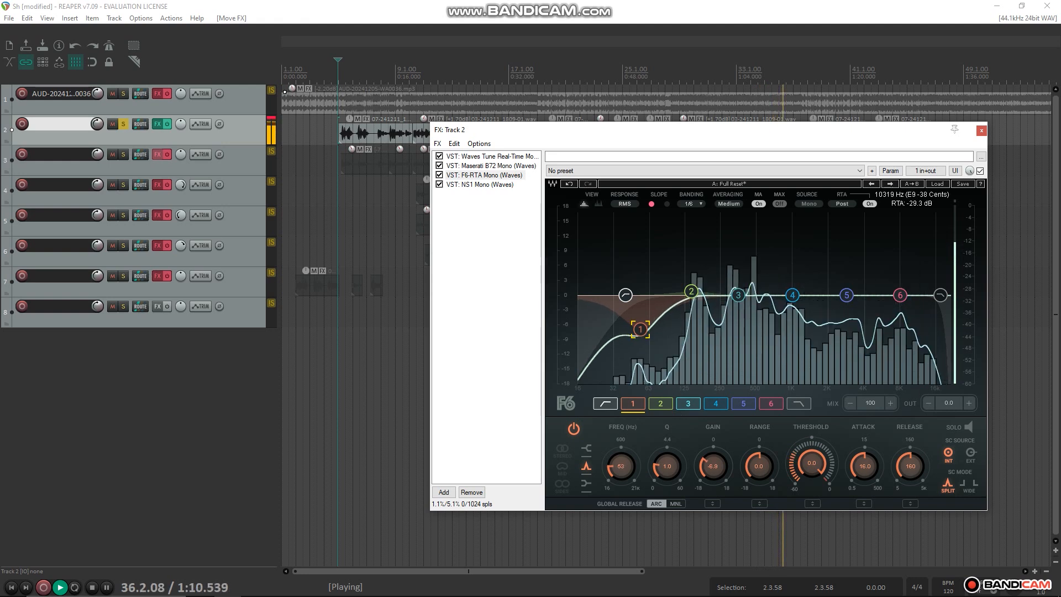
pyautogui.click(940, 295)
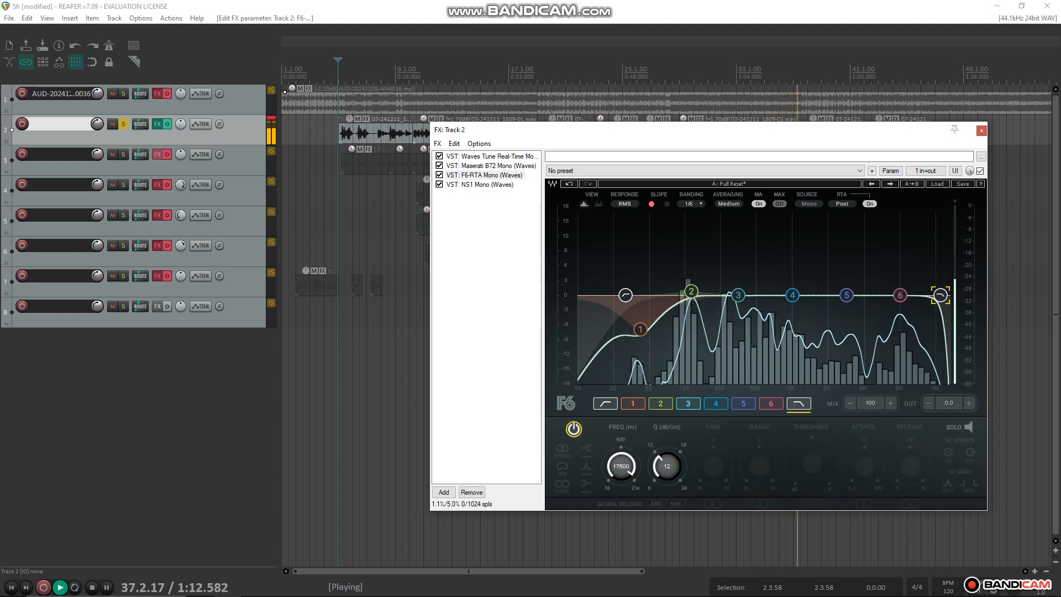
pyautogui.moveTo(940, 295); pyautogui.dragTo(942, 295)
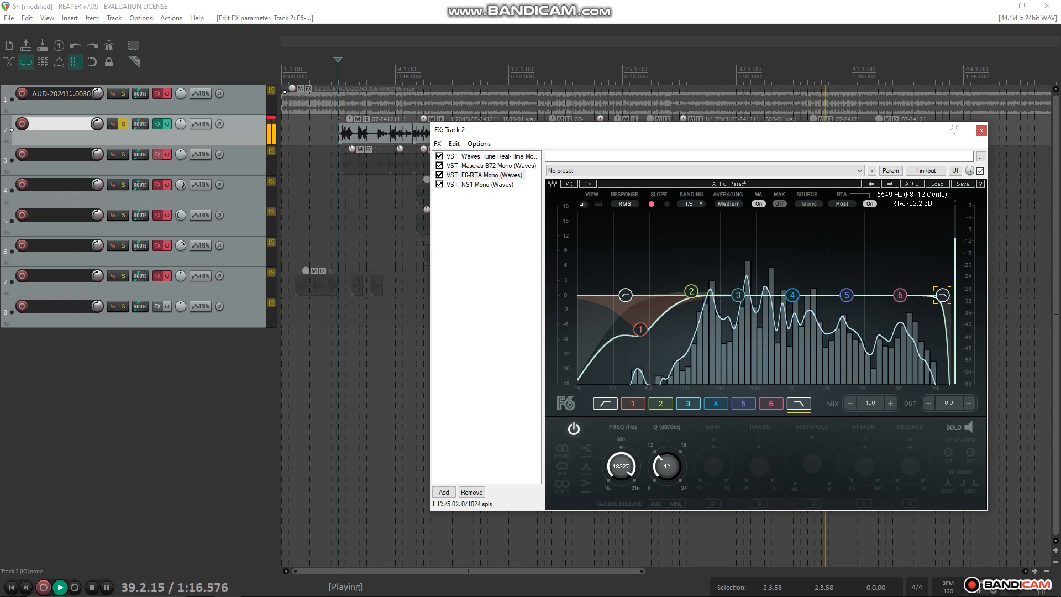
# Restart the solo vocal playback near bar 5 and add NLS Buss Mono (Waves) to track 2's effects chain.
pyautogui.click(339, 127)
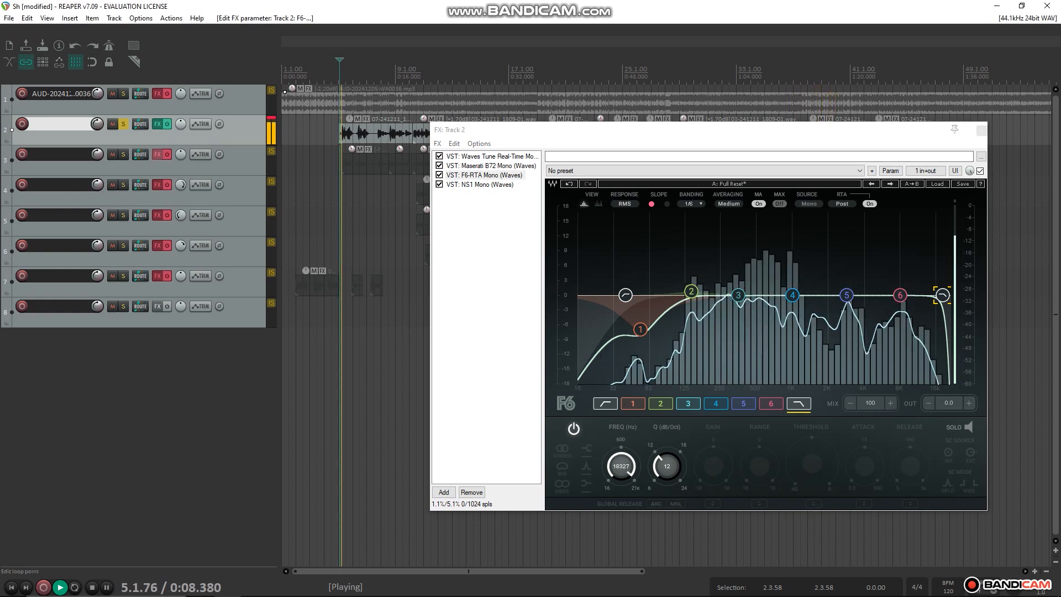
pyautogui.rightClick(460, 187)
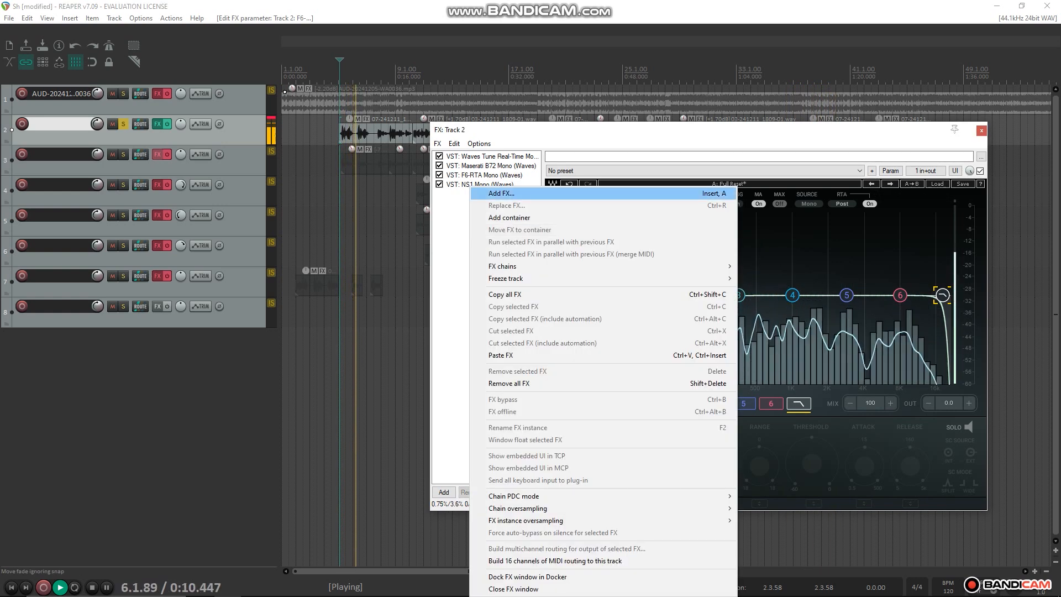
pyautogui.click(487, 194)
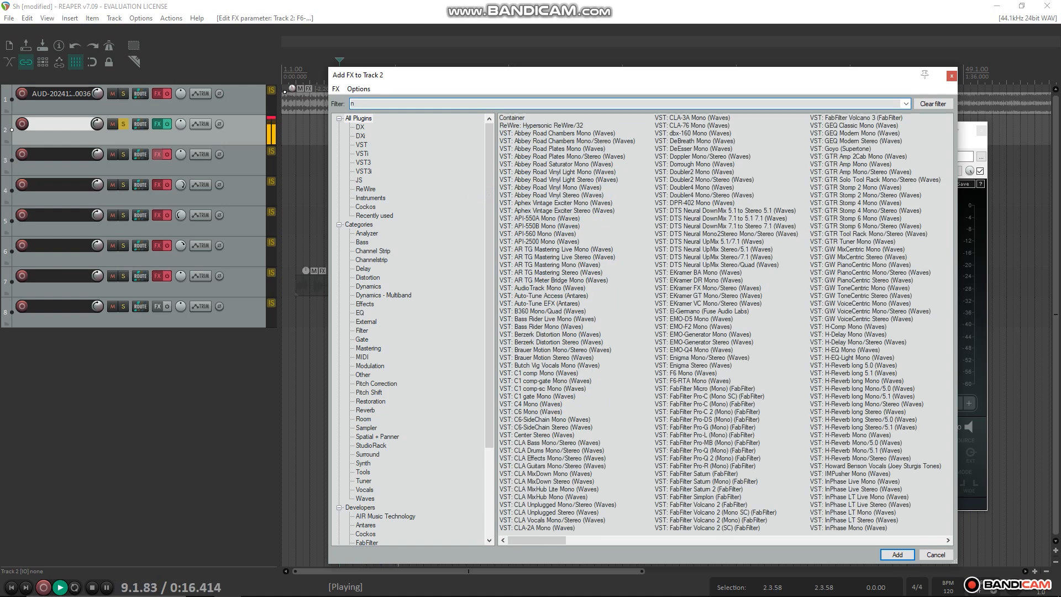
pyautogui.write('rc')
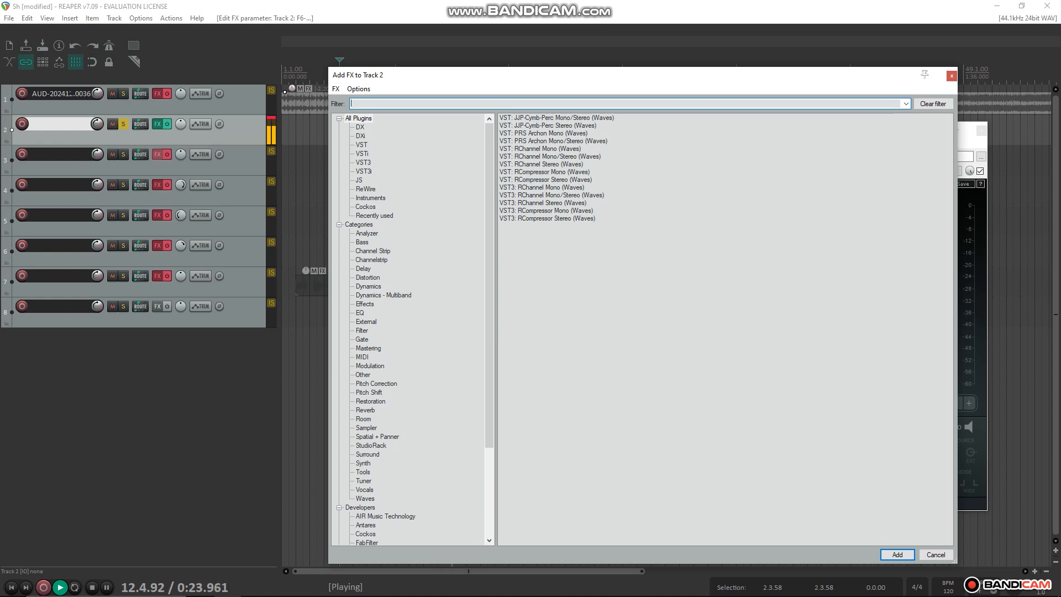
pyautogui.write('nb')
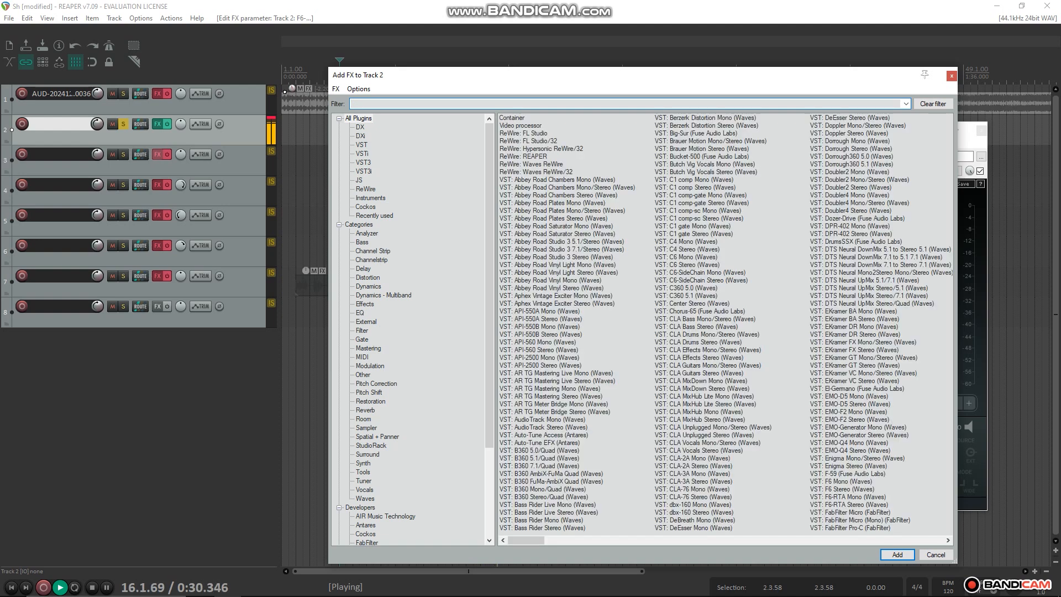
pyautogui.write('nl')
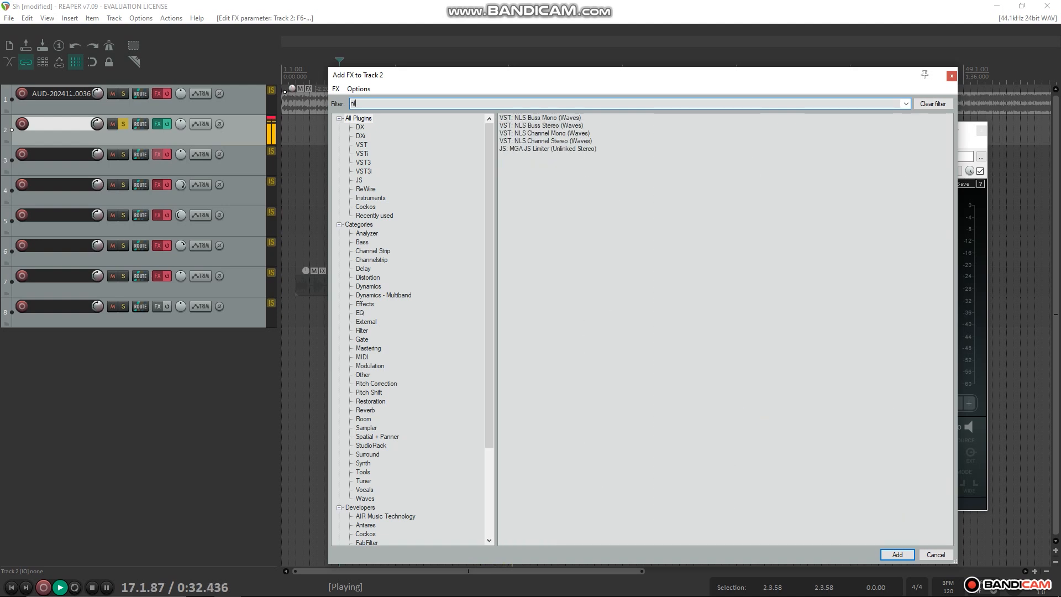
pyautogui.press('Down')
pyautogui.press('Return')
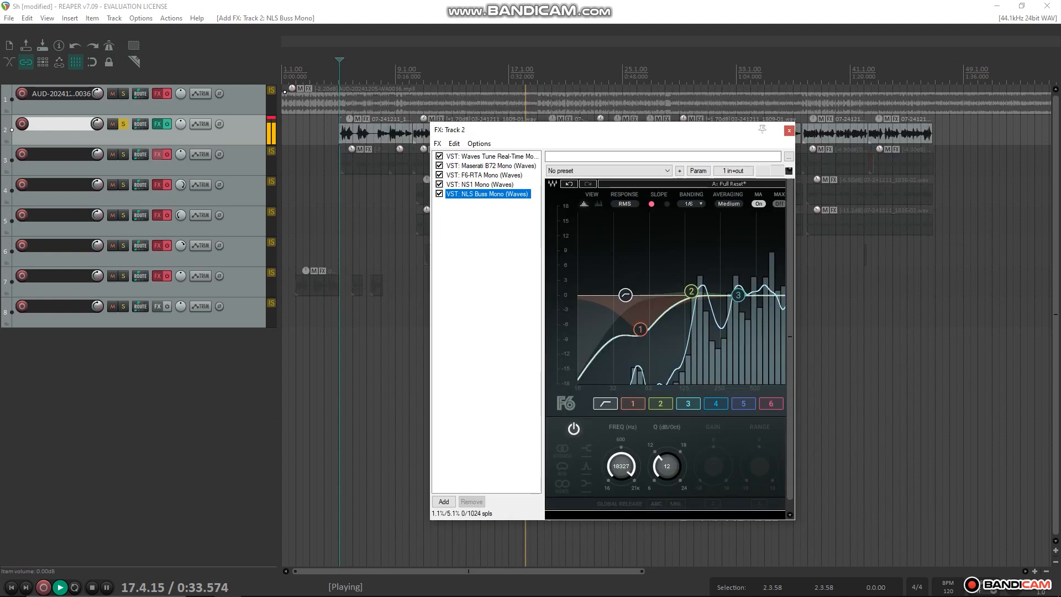
# Replay the vocal and raise the main drive of NLS Buss.
pyautogui.press('space')
pyautogui.press('space')
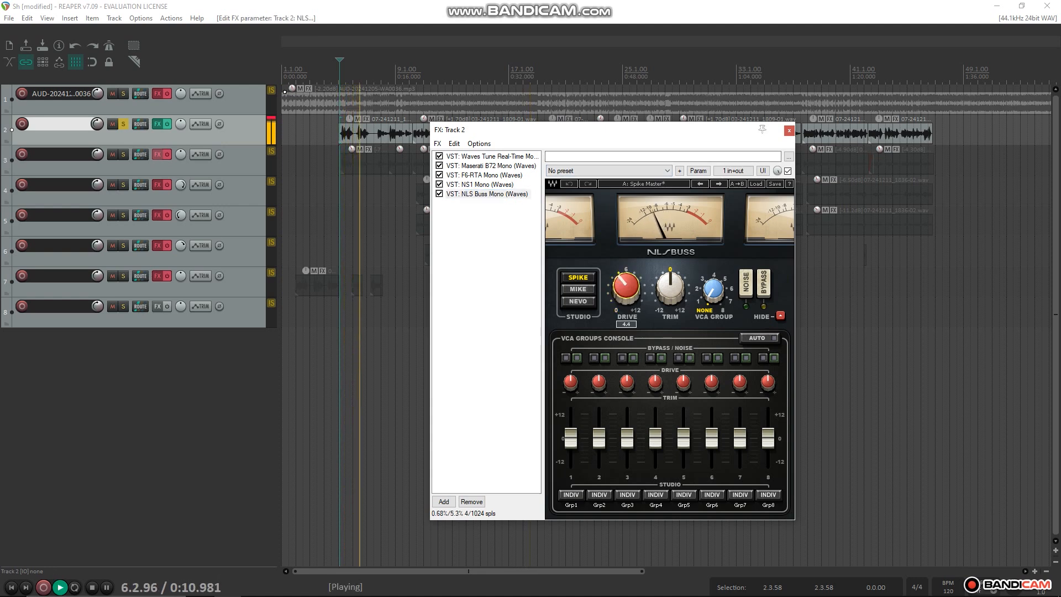
pyautogui.moveTo(626, 286); pyautogui.dragTo(627, 271)
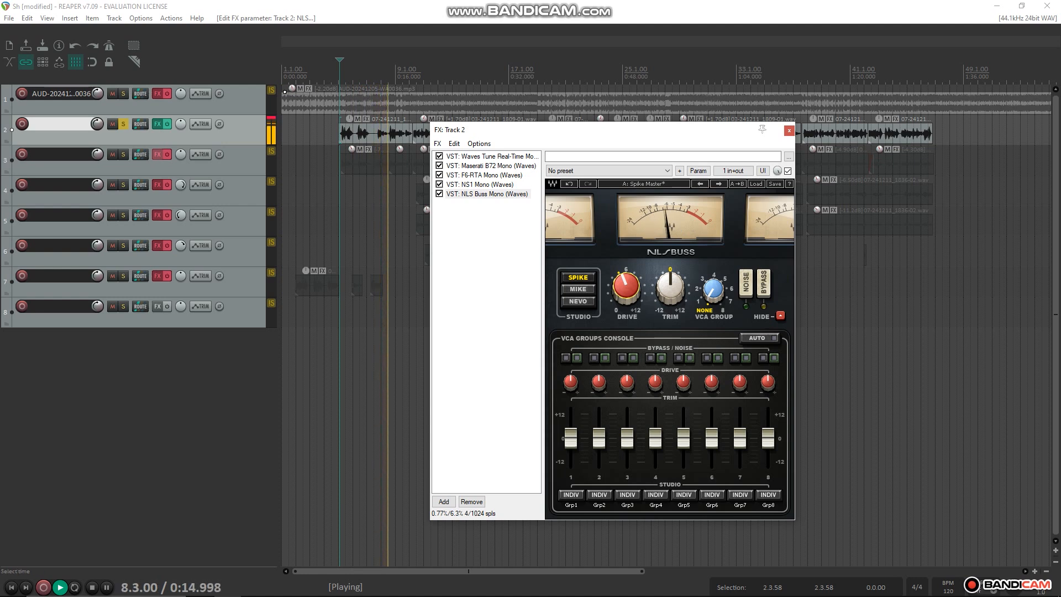
# Add the VST3 RChannel Mono to track 2, enable its band 1 low cut, and set band 2 to about -0.9 dB at 184 Hz.
pyautogui.rightClick(476, 242)
pyautogui.click(506, 194)
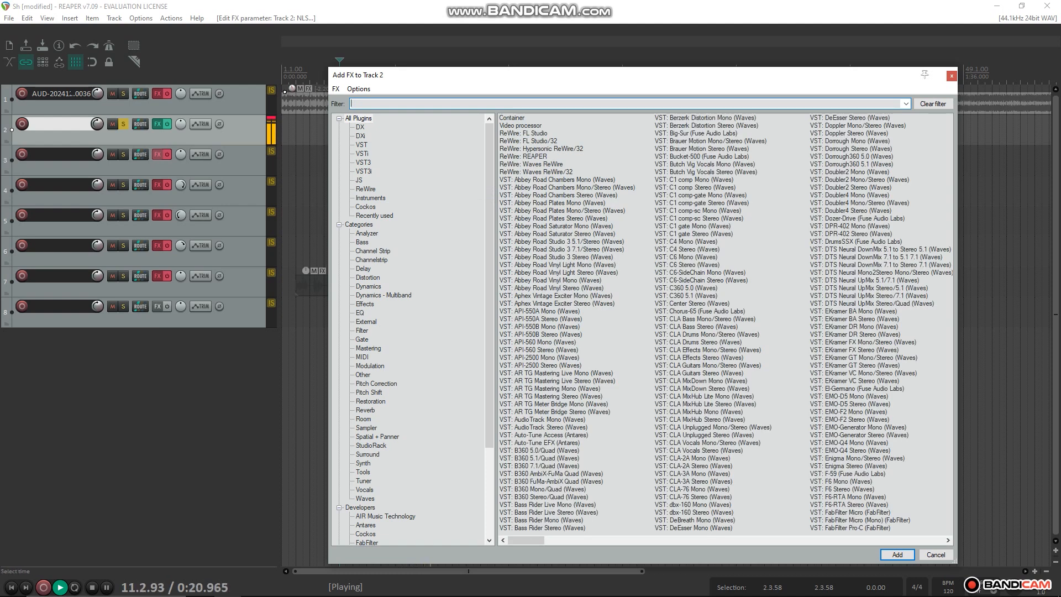
pyautogui.click(243, 161)
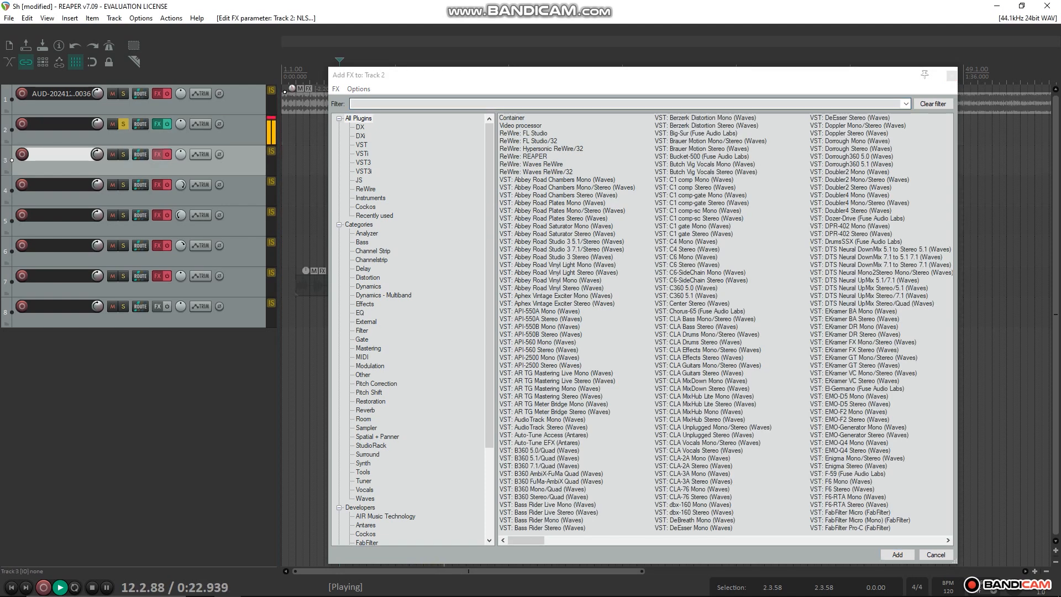
pyautogui.moveTo(422, 79); pyautogui.dragTo(446, 124)
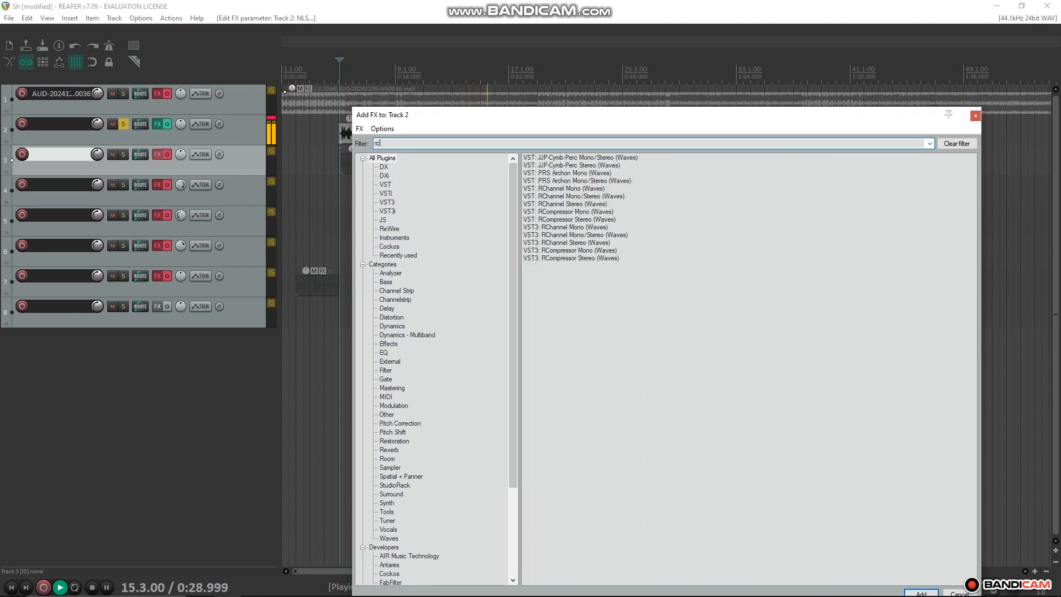
pyautogui.press('Return')
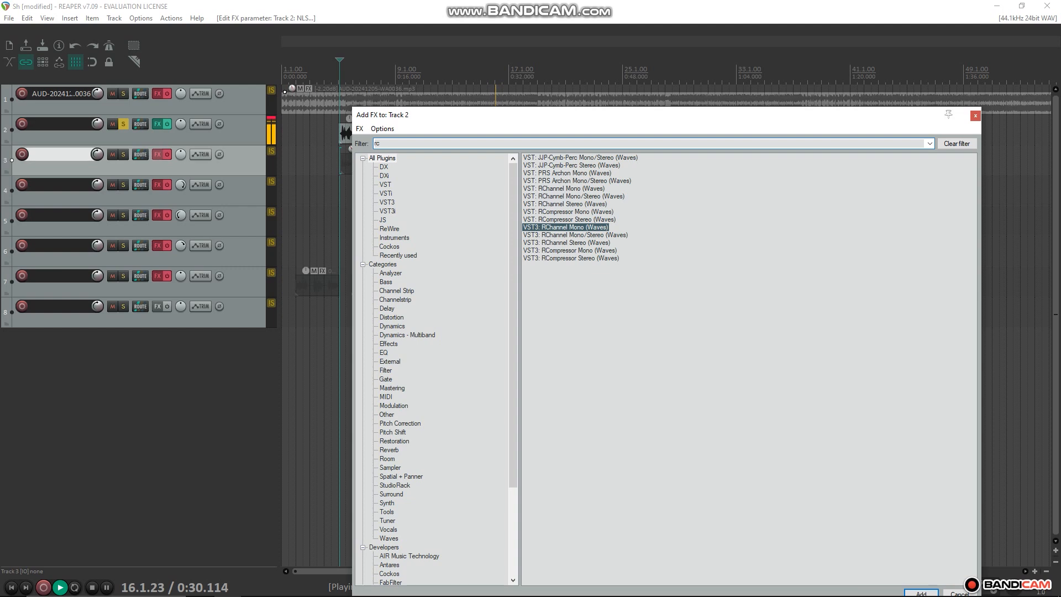
pyautogui.press('Return')
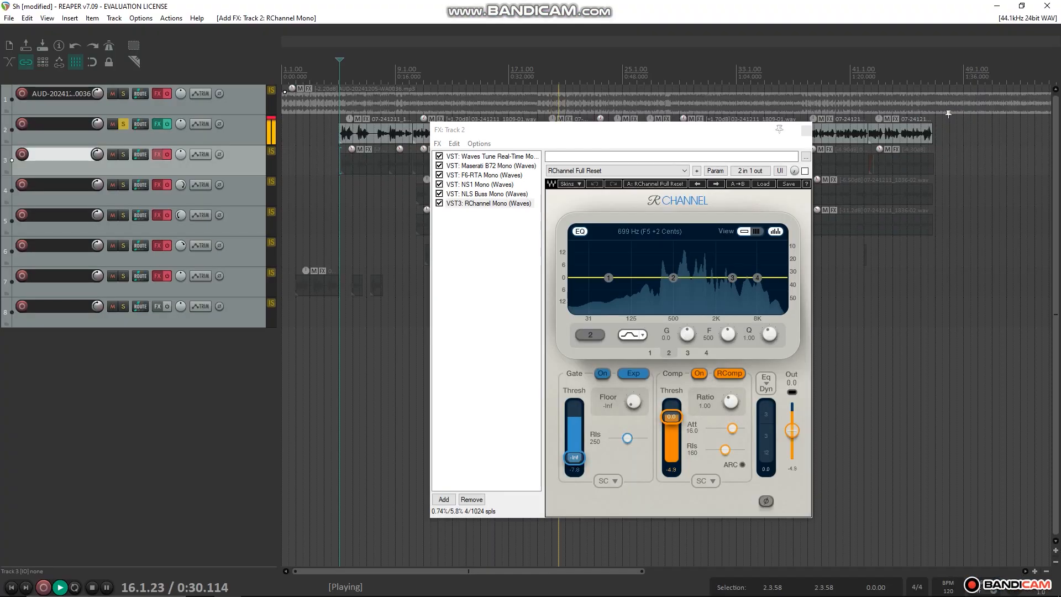
pyautogui.moveTo(609, 278); pyautogui.dragTo(643, 279)
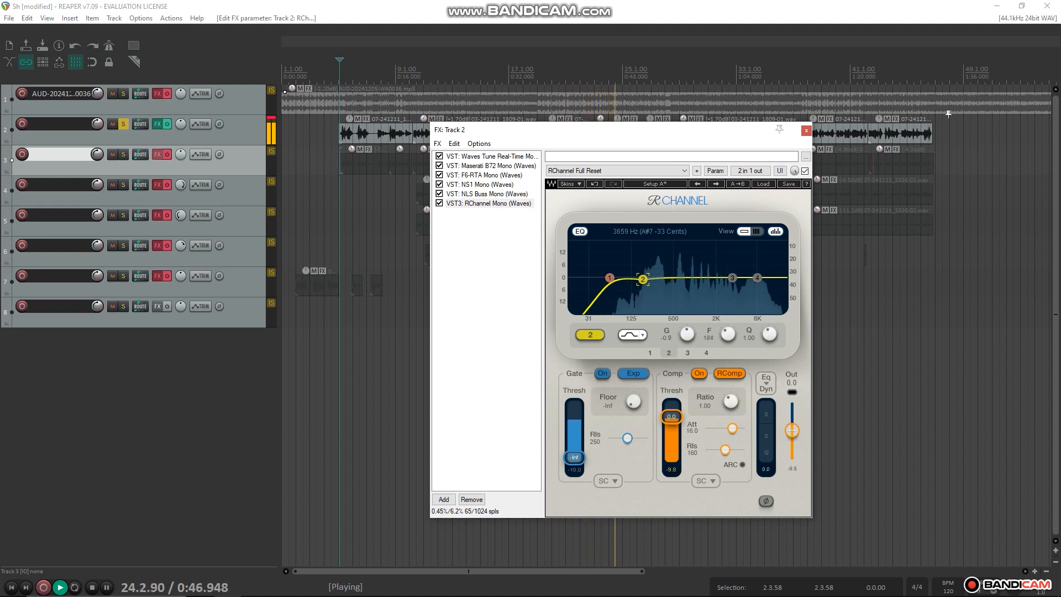
# Add Scheps 73 Mono (Waves) to track 2's chain and boost its high band to about 2.1.
pyautogui.rightClick(523, 190)
pyautogui.click(539, 193)
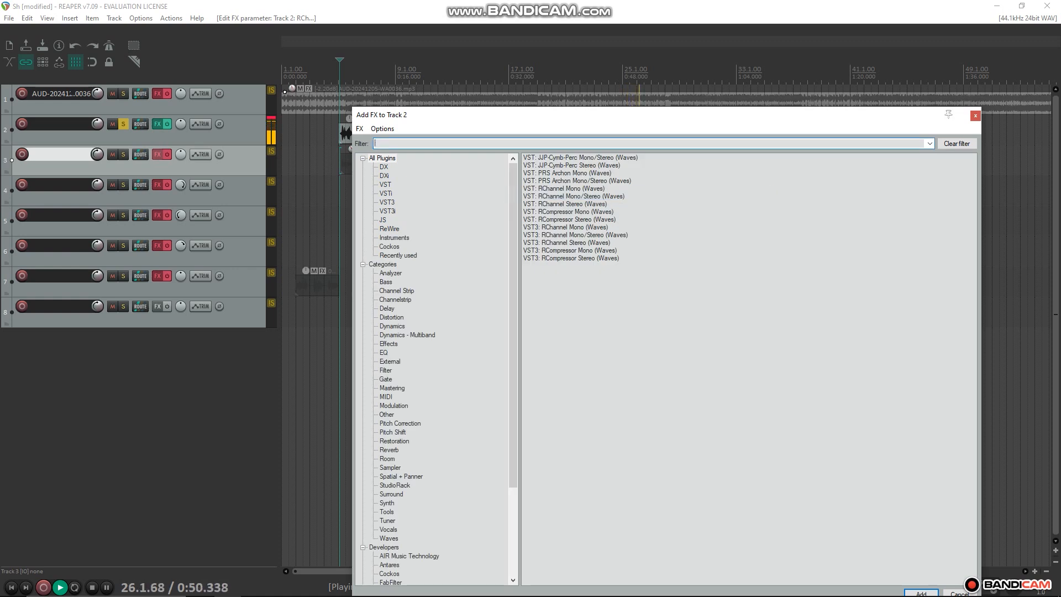
pyautogui.write('sc')
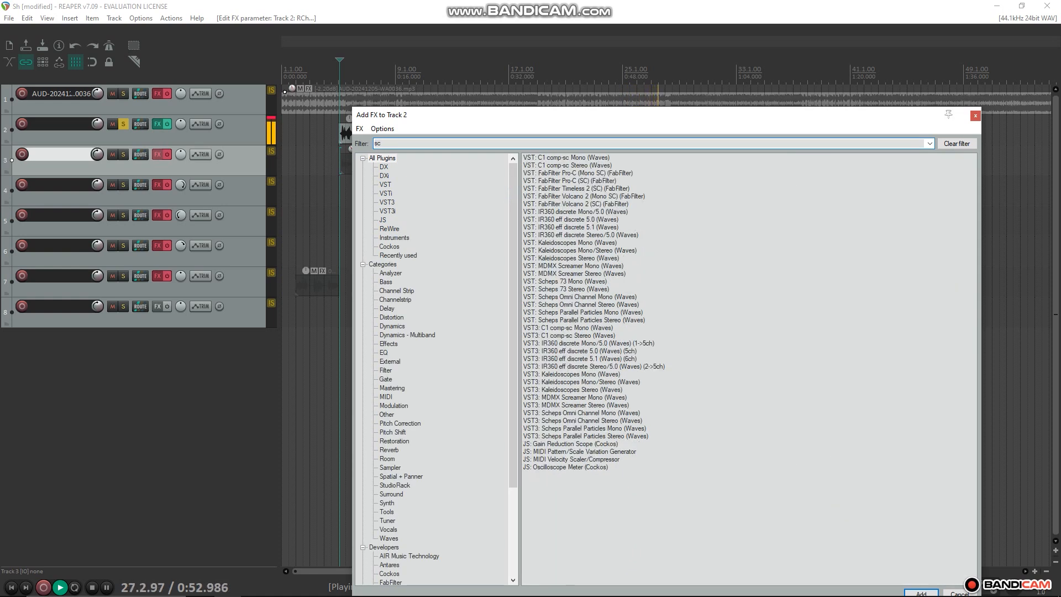
pyautogui.doubleClick(564, 281)
pyautogui.moveTo(595, 297); pyautogui.dragTo(596, 290)
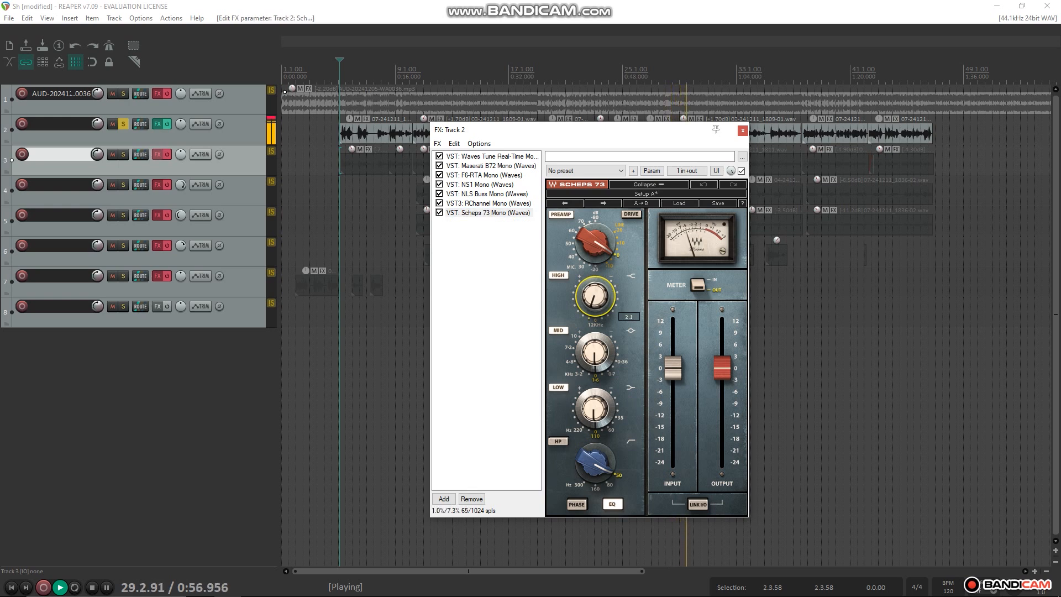
# Add the VST version of RCompressor Mono (Waves) to the end of track 2's effects chain.
pyautogui.rightClick(490, 258)
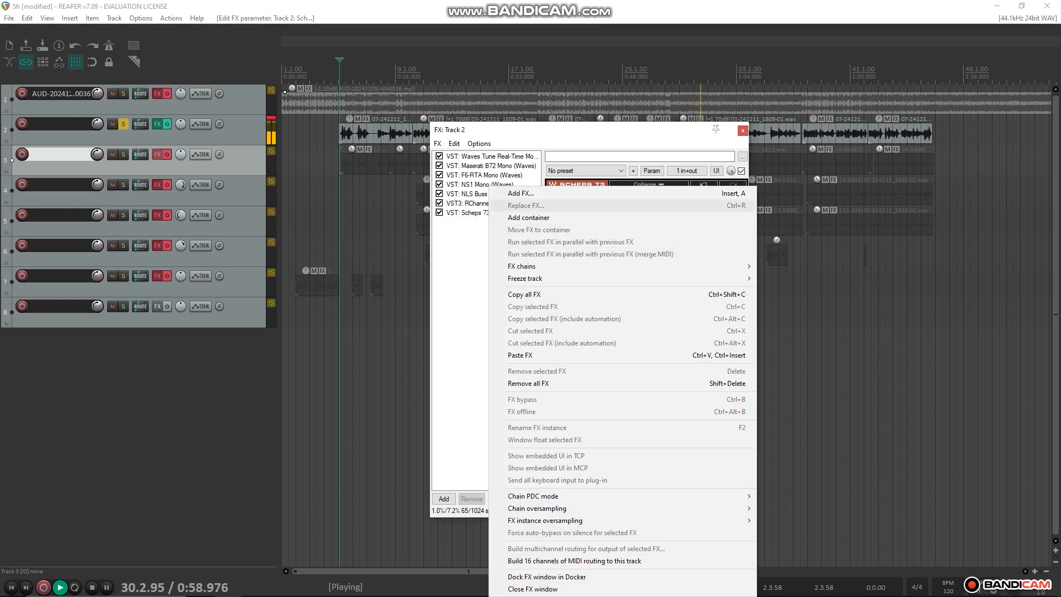
pyautogui.click(514, 194)
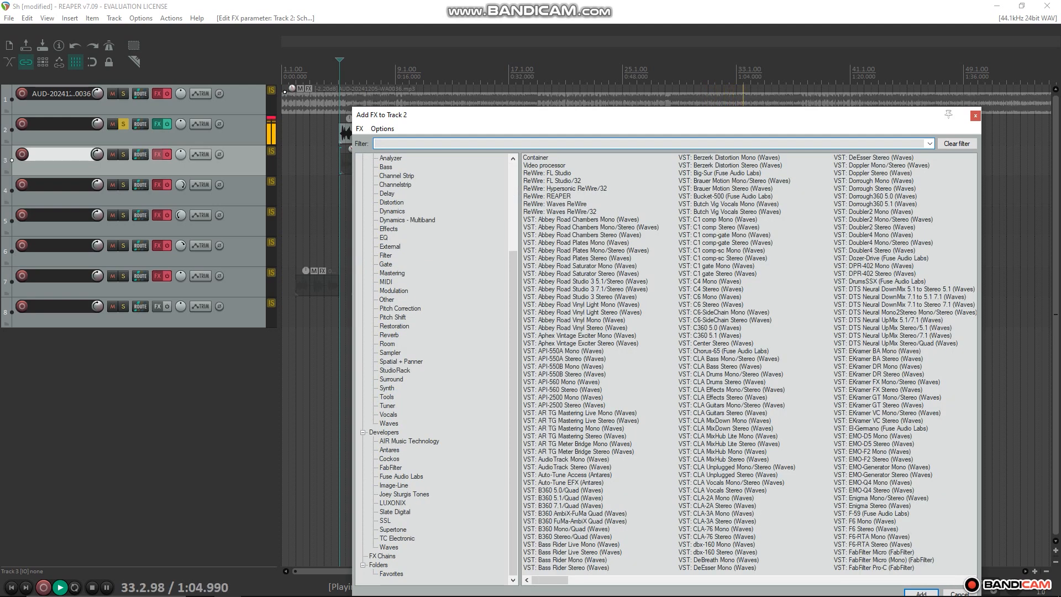
pyautogui.write('r')
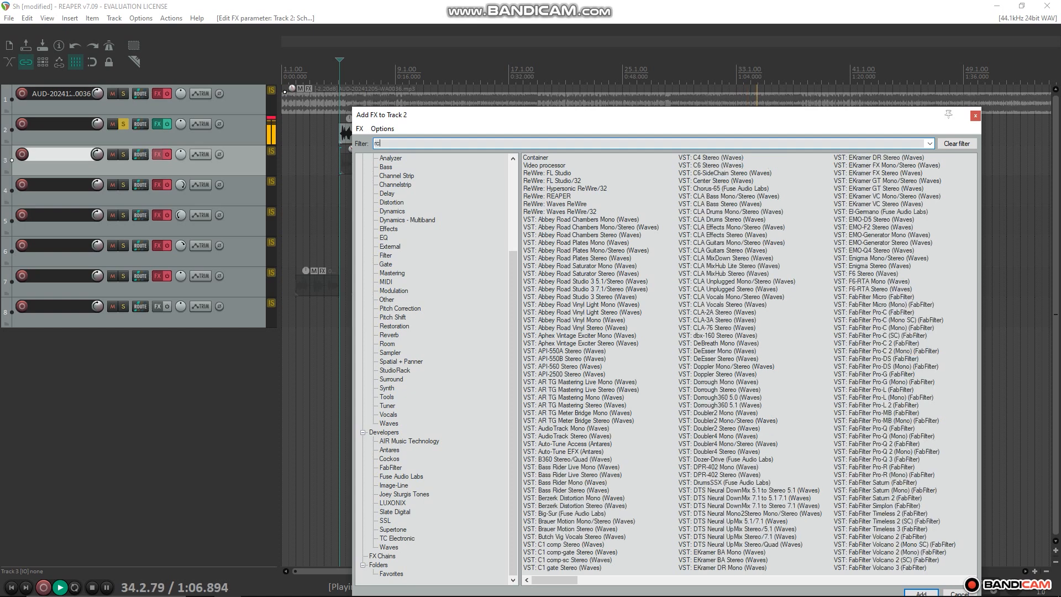
pyautogui.write('c')
pyautogui.click(569, 212)
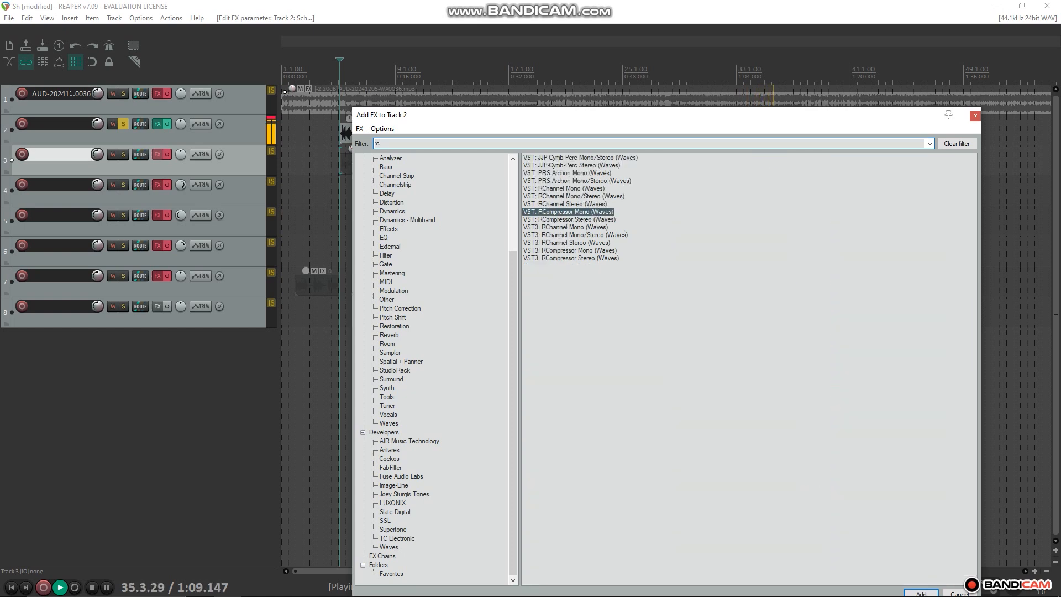
pyautogui.press('Return')
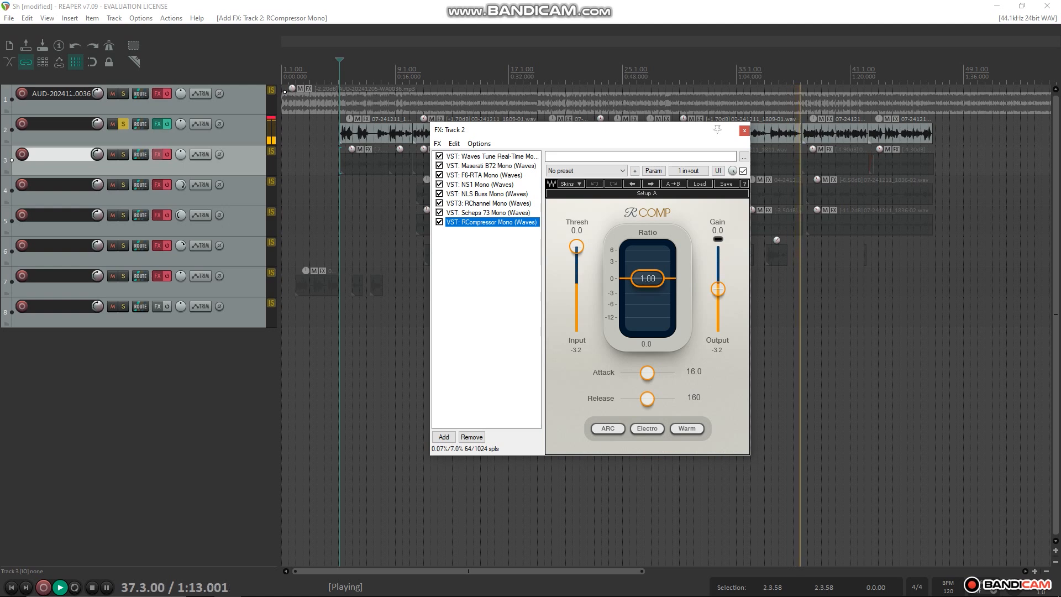
# Set the RCompressor threshold to about -10.1 and its ratio to about 2.39, and replay the vocal.
pyautogui.moveTo(576, 246); pyautogui.dragTo(577, 260)
pyautogui.moveTo(648, 284); pyautogui.dragTo(647, 289)
pyautogui.press('space')
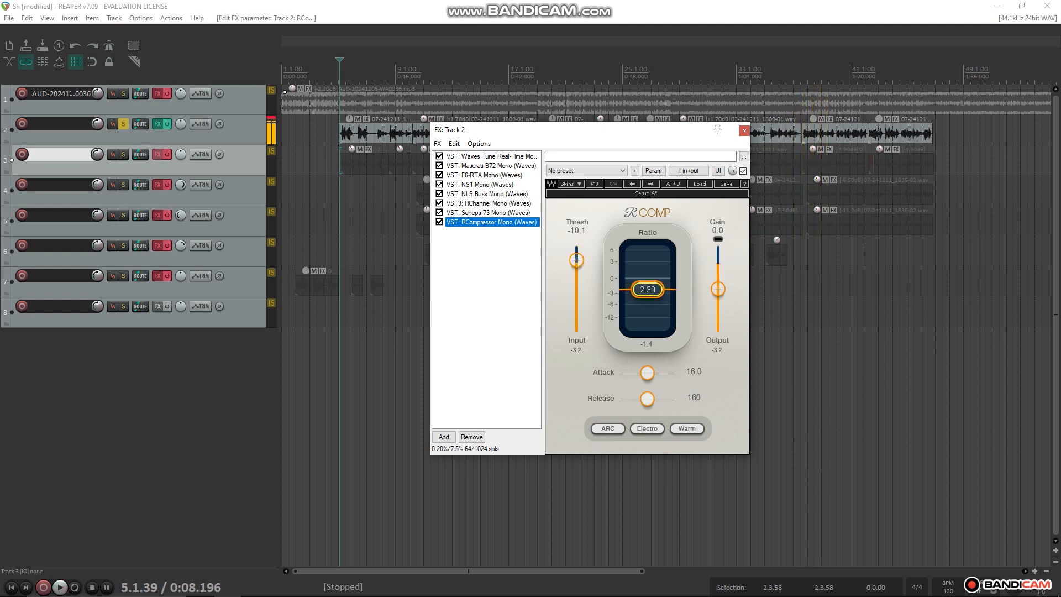
pyautogui.press('space')
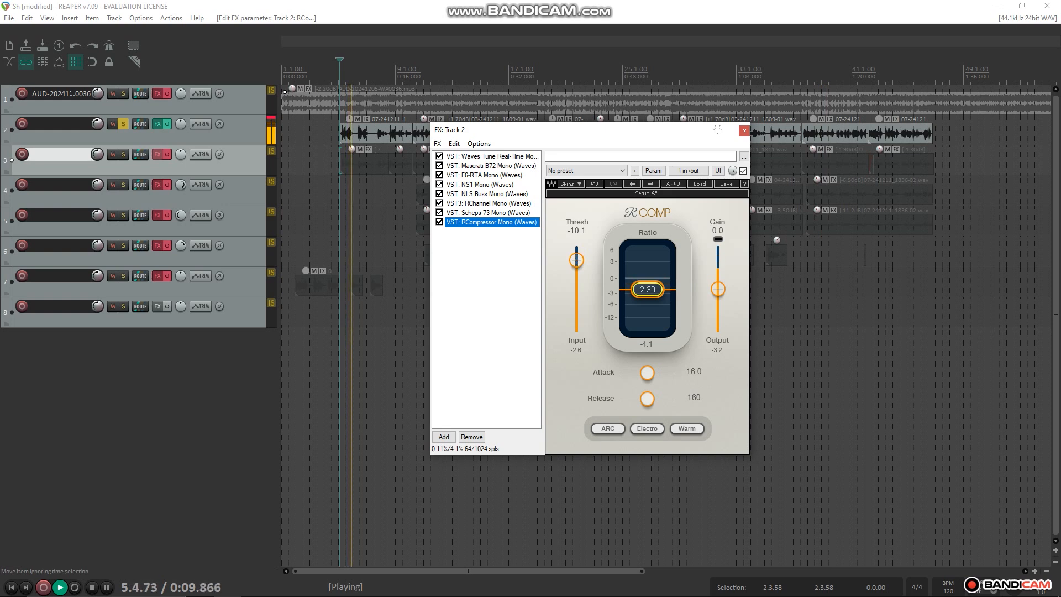
# Add L1 limiter Mono (Waves) to track 2 with the threshold at about -7.9 and the out ceiling at about -5.2.
pyautogui.rightClick(466, 187)
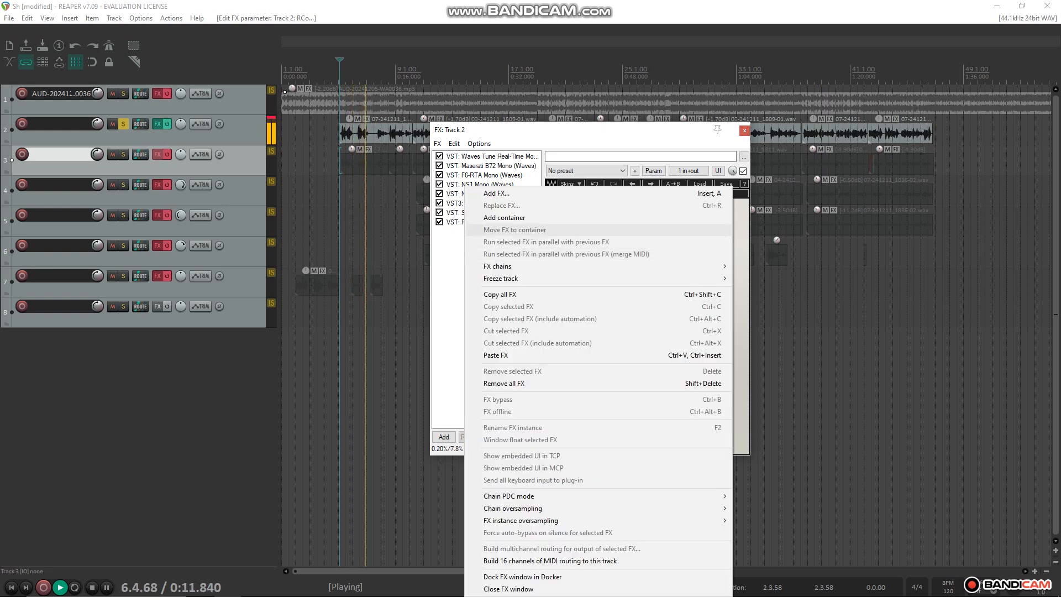
pyautogui.click(496, 193)
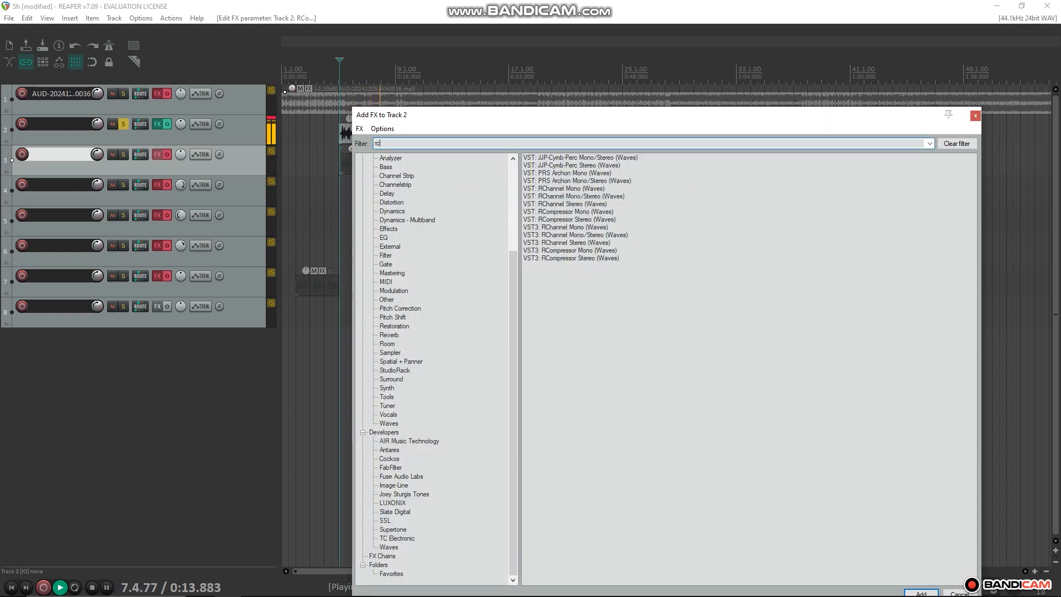
pyautogui.write('lim')
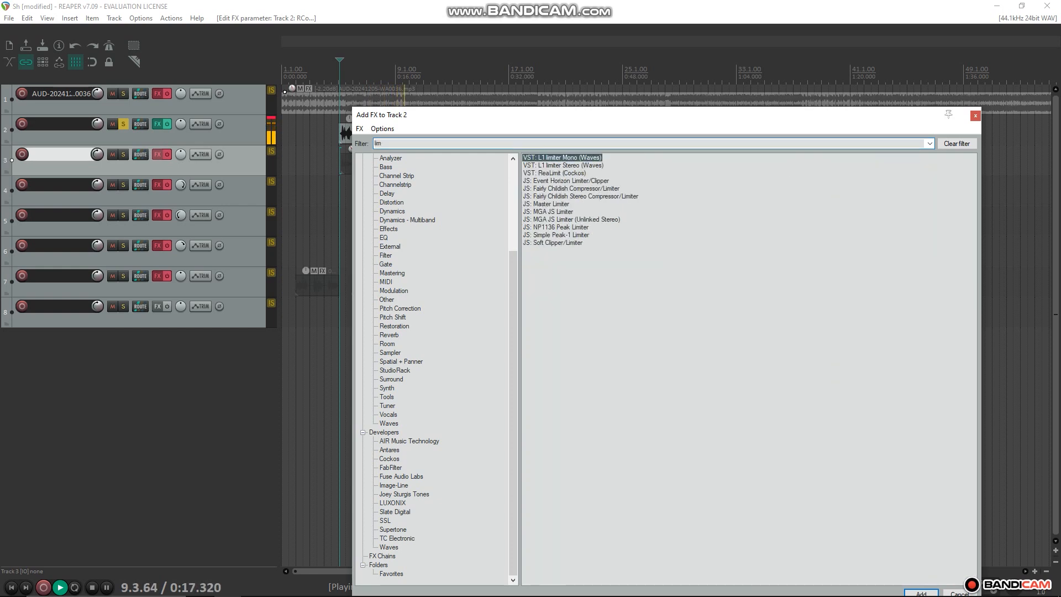
pyautogui.press('Return')
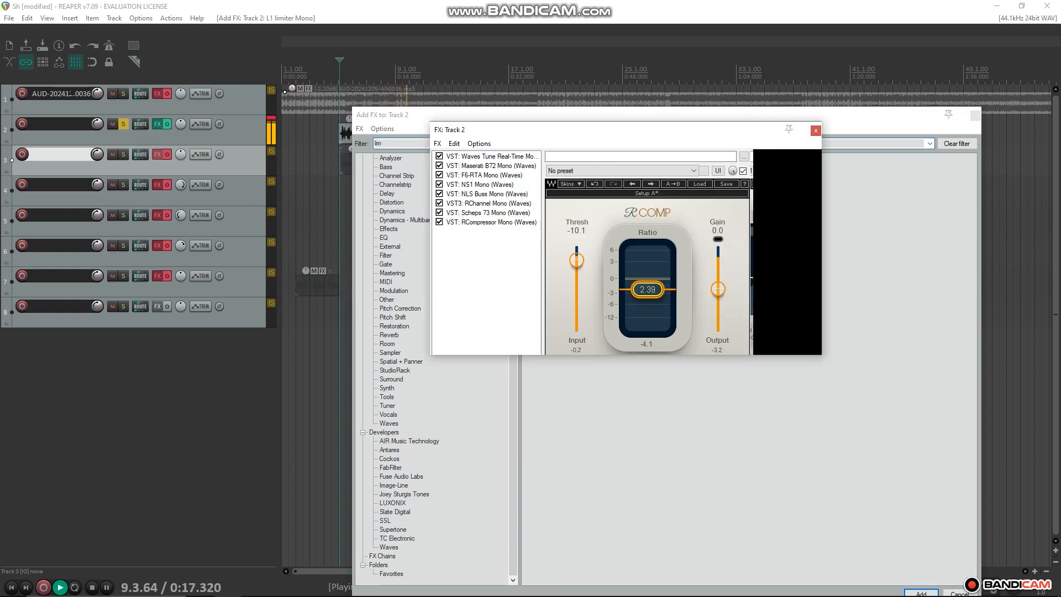
pyautogui.moveTo(642, 245)
pyautogui.mouseDown()
pyautogui.moveTo(642, 254)
pyautogui.moveTo(597, 248)
pyautogui.moveTo(596, 260)
pyautogui.moveTo(642, 248)
pyautogui.mouseUp()
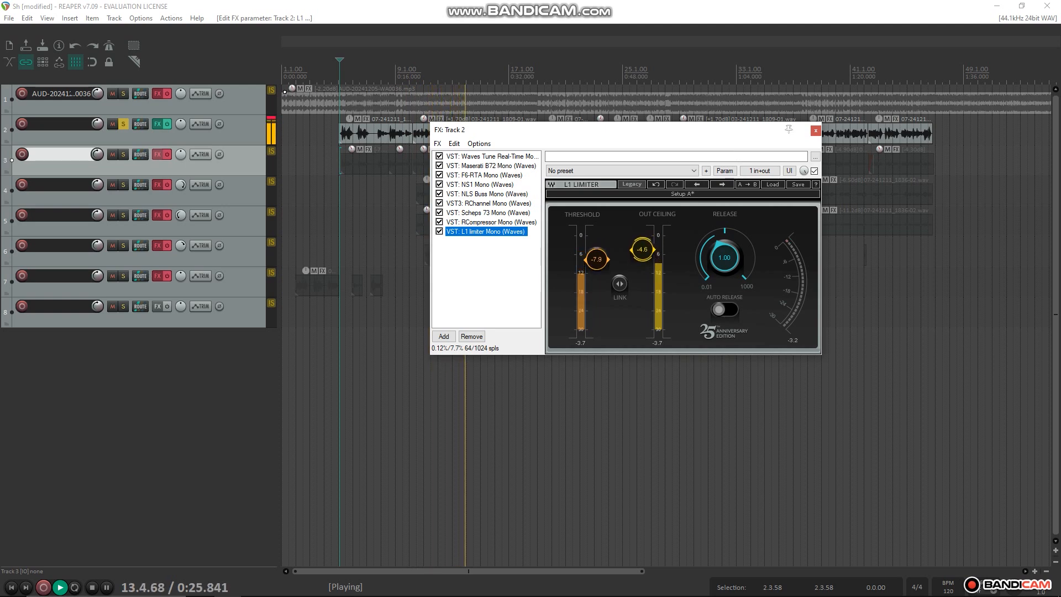
# Add H-Comp Mono (Waves) after the L1 limiter in track 2's effects chain.
pyautogui.rightClick(490, 188)
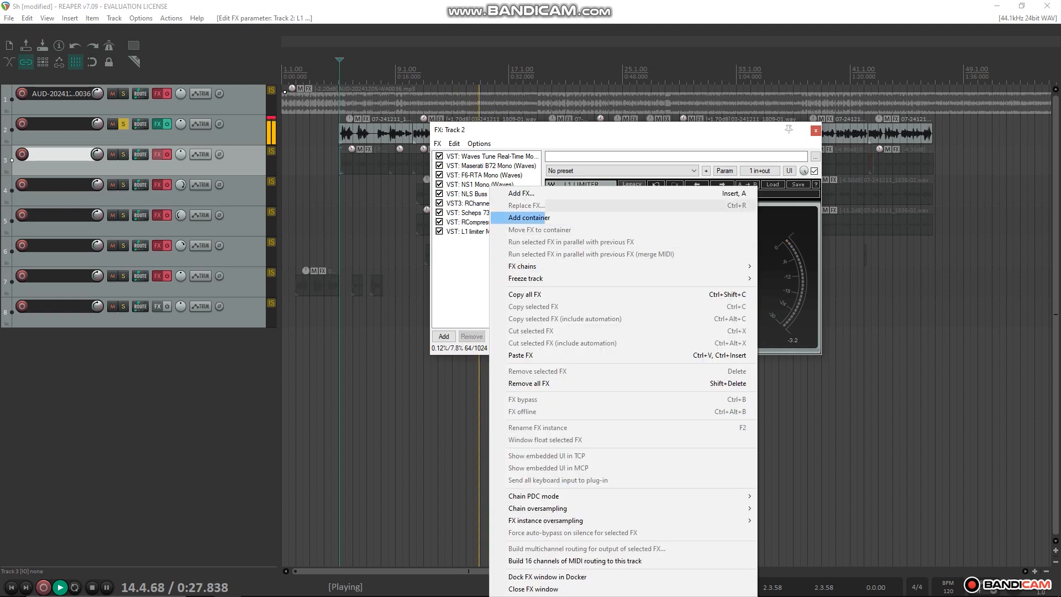
pyautogui.click(516, 193)
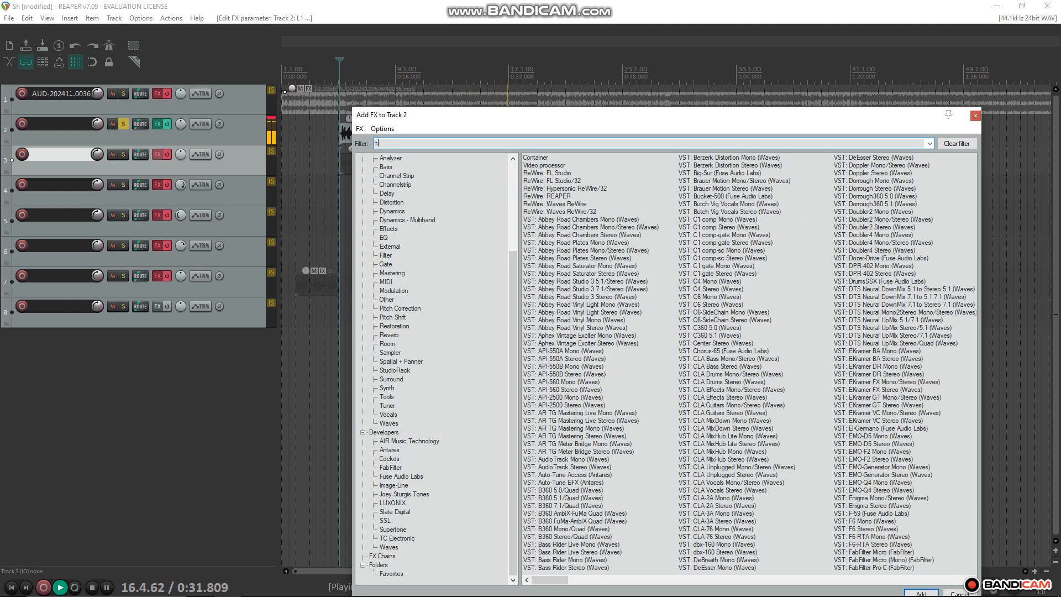
pyautogui.write('h')
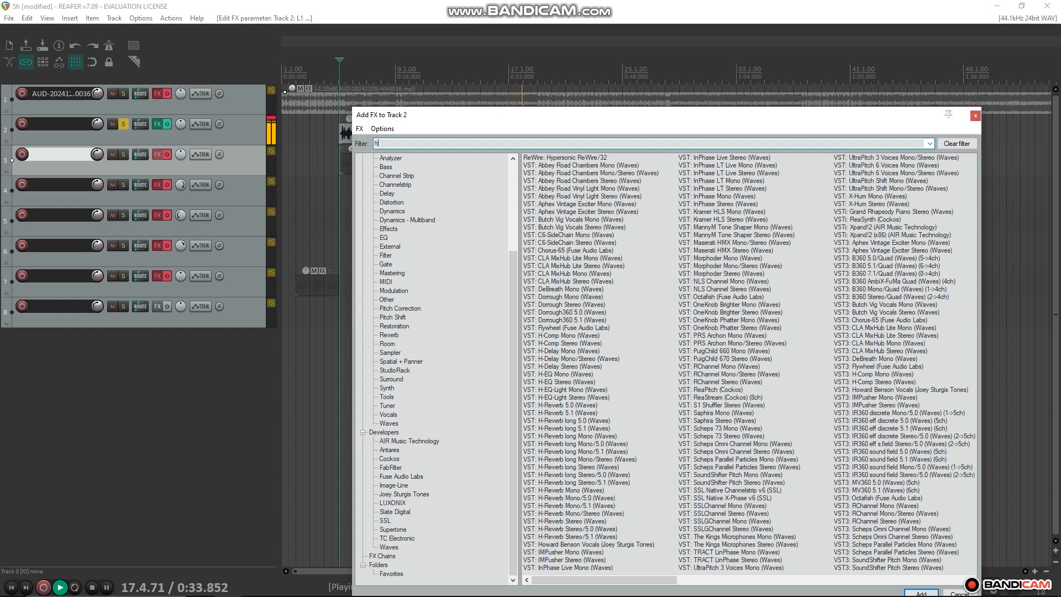
pyautogui.doubleClick(561, 335)
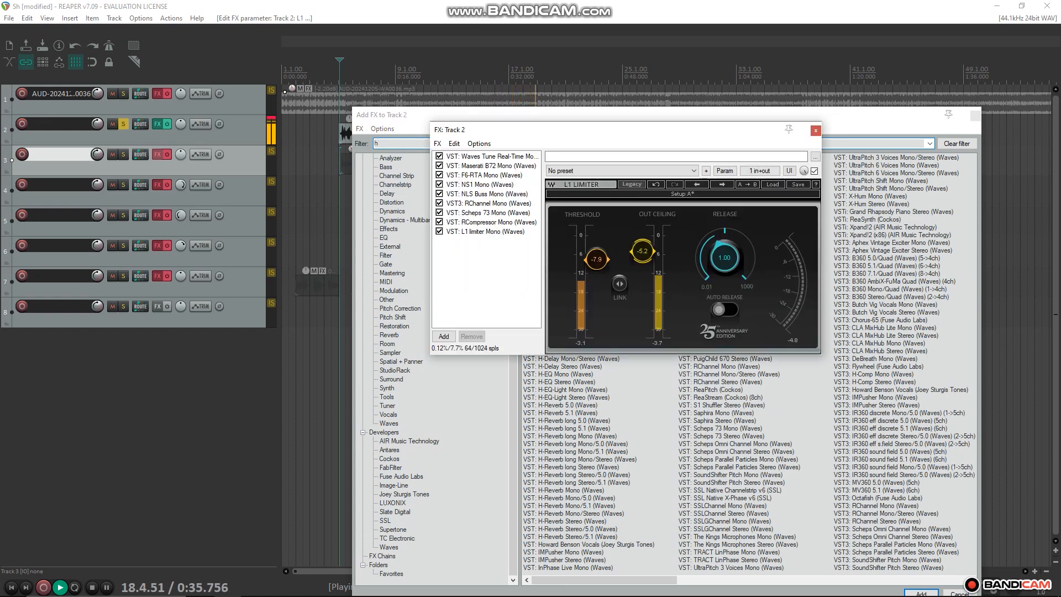
# Replay the vocal while increasing the H-Comp threshold amount and turning its mix towards dry.
pyautogui.press('space')
pyautogui.press('space')
pyautogui.moveTo(722, 364)
pyautogui.mouseDown()
pyautogui.moveTo(722, 326)
pyautogui.moveTo(722, 353)
pyautogui.mouseUp()
pyautogui.press('space')
pyautogui.press('space')
pyautogui.press('space')
pyautogui.press('space')
pyautogui.moveTo(850, 301); pyautogui.dragTo(850, 319)
pyautogui.moveTo(722, 363); pyautogui.dragTo(721, 356)
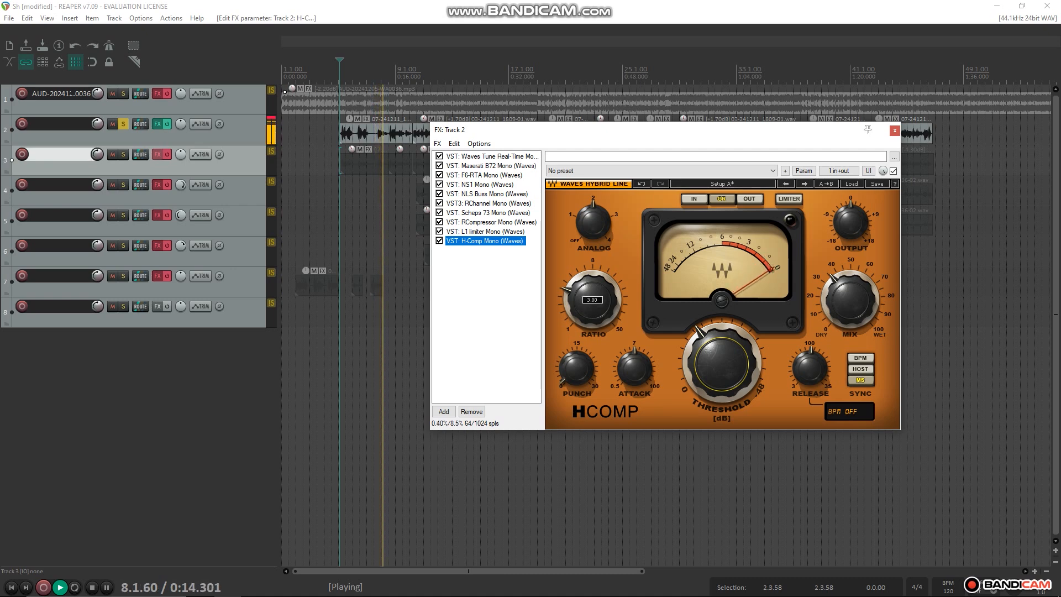
# Bypass H-Comp on track 2 and add Slate Digital's Virtual Mix Rack to the end of the effects chain.
pyautogui.click(439, 241)
pyautogui.rightClick(465, 266)
pyautogui.click(497, 193)
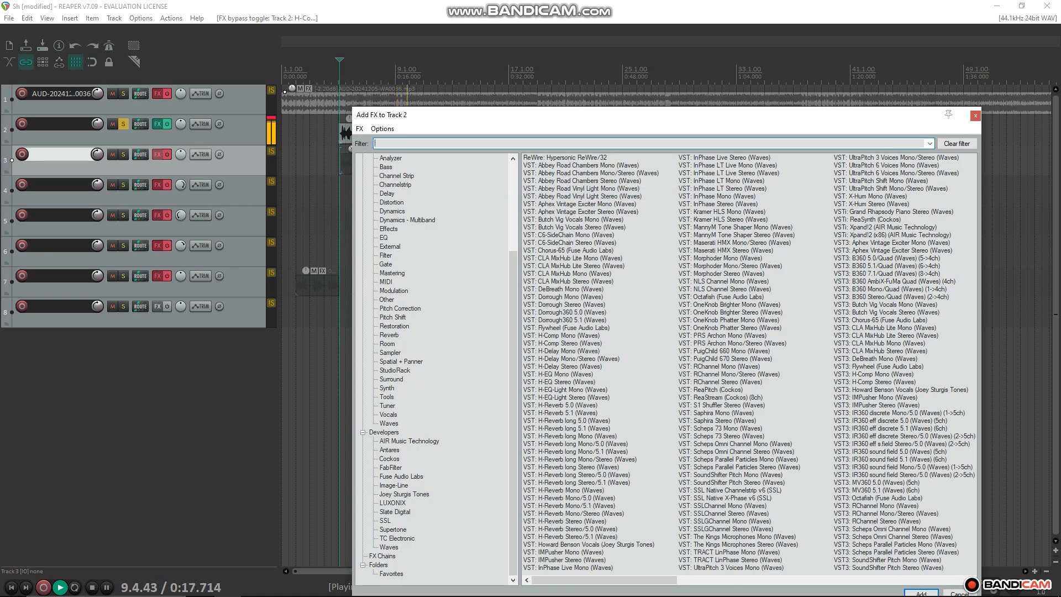
pyautogui.click(395, 512)
pyautogui.click(551, 158)
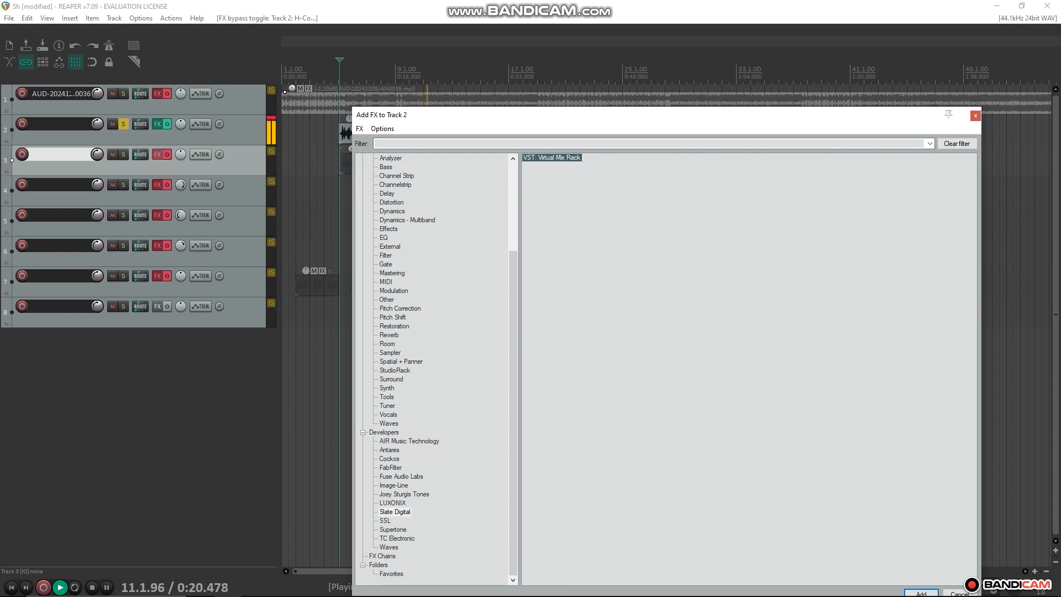
pyautogui.press('Return')
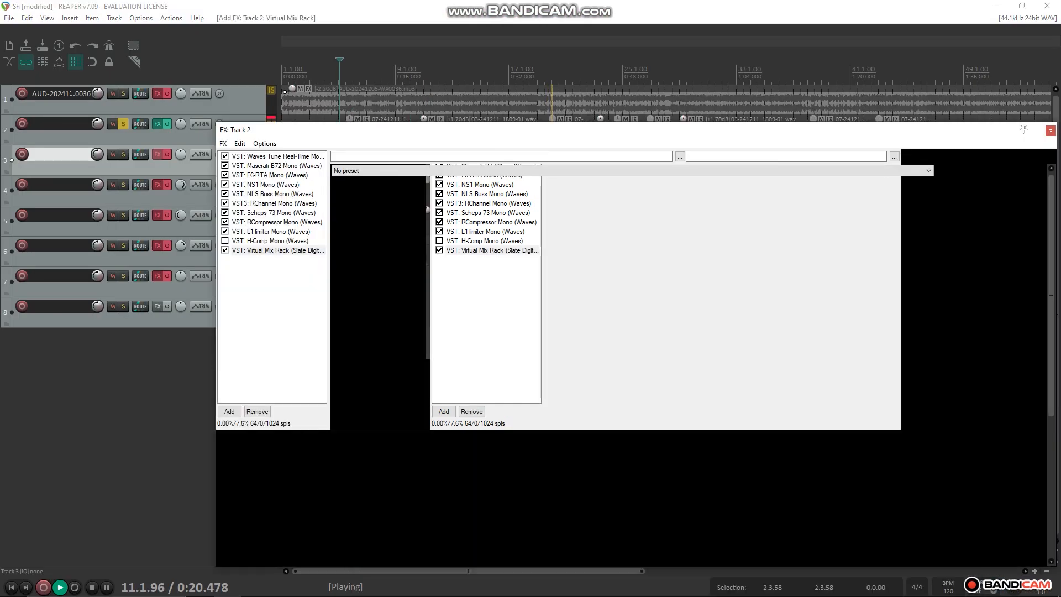
# Adjust the shimmer and thickness of the Virtual Mix Rack's Revival module and reposition the effects window.
pyautogui.scroll(-2, 742, 442)
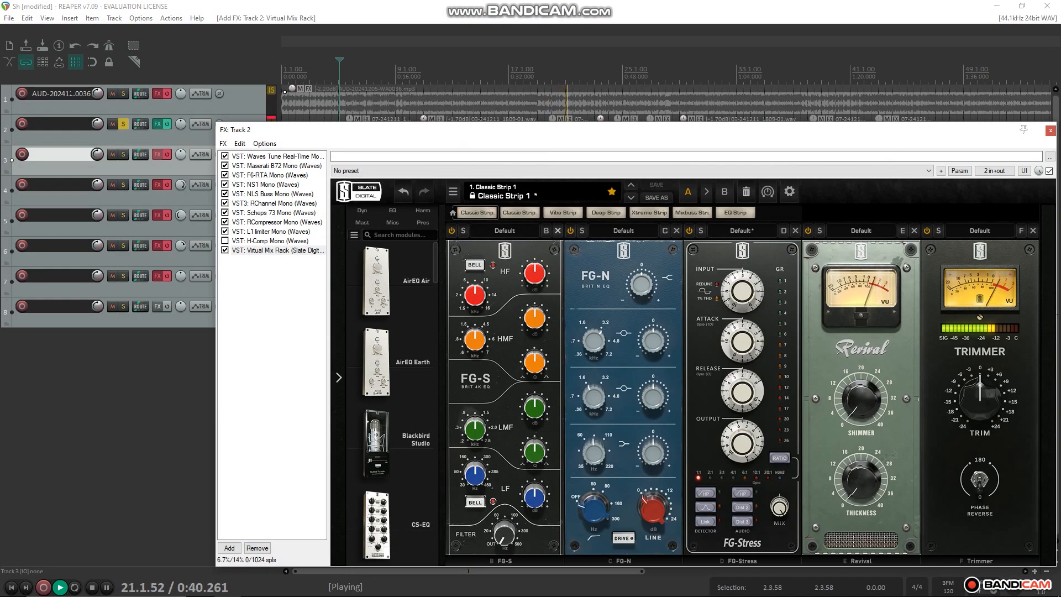
pyautogui.hscroll(3, 741, 401)
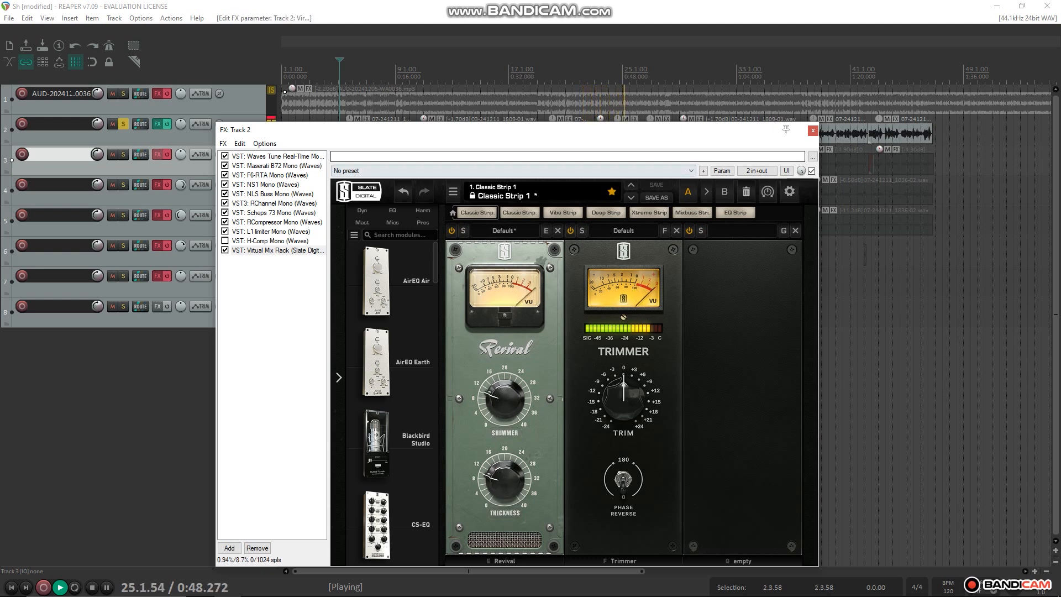
pyautogui.moveTo(442, 130); pyautogui.dragTo(566, 103)
# Add DeEsser Mono (Waves) after the Virtual Mix Rack on track 2 and set its threshold to about -24.4.
pyautogui.rightClick(393, 186)
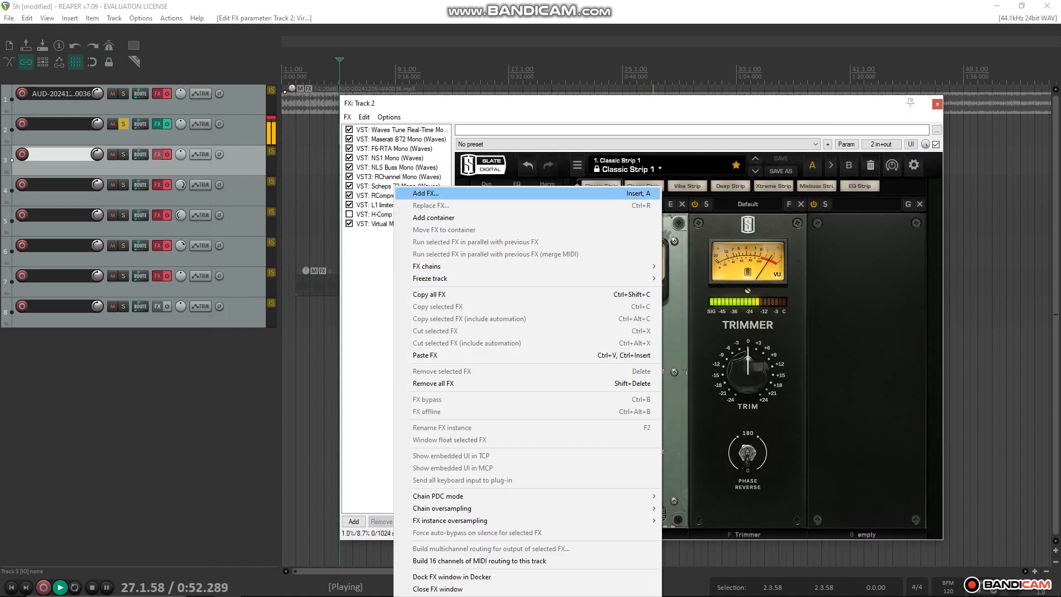
pyautogui.click(426, 193)
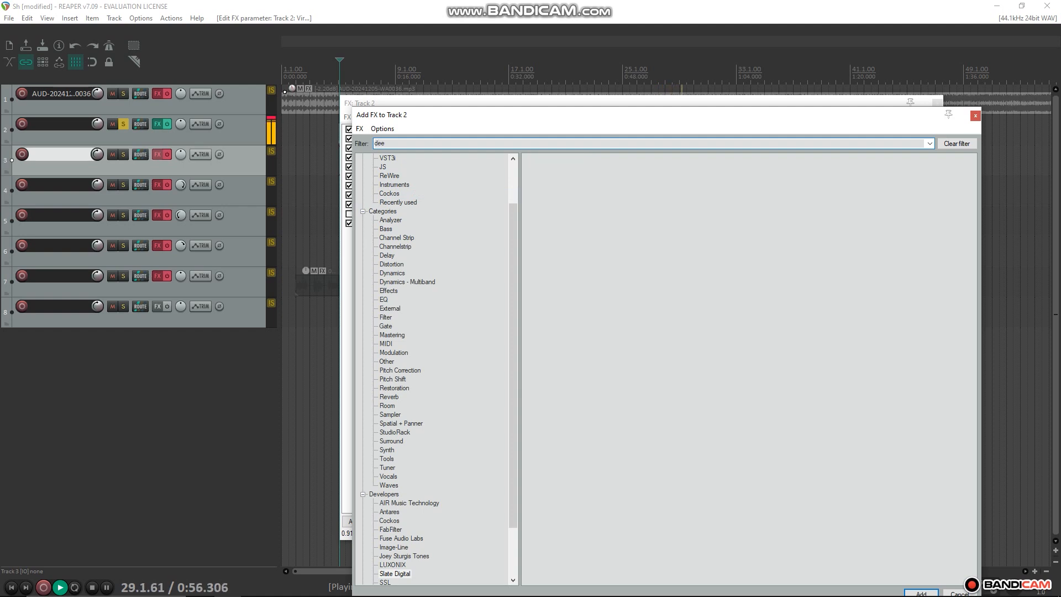
pyautogui.scroll(2, 395, 573)
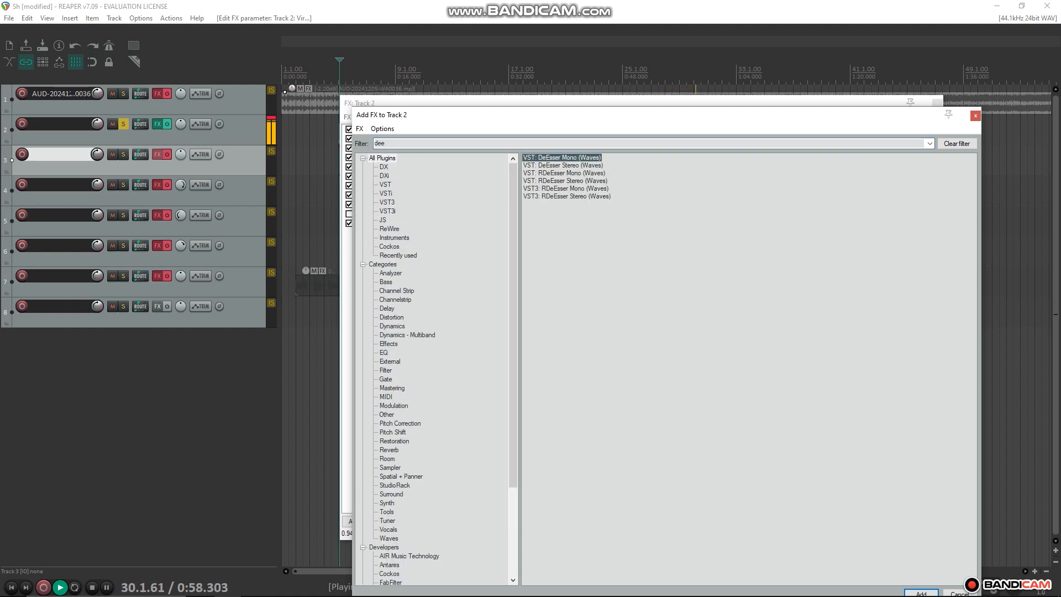
pyautogui.press('Return')
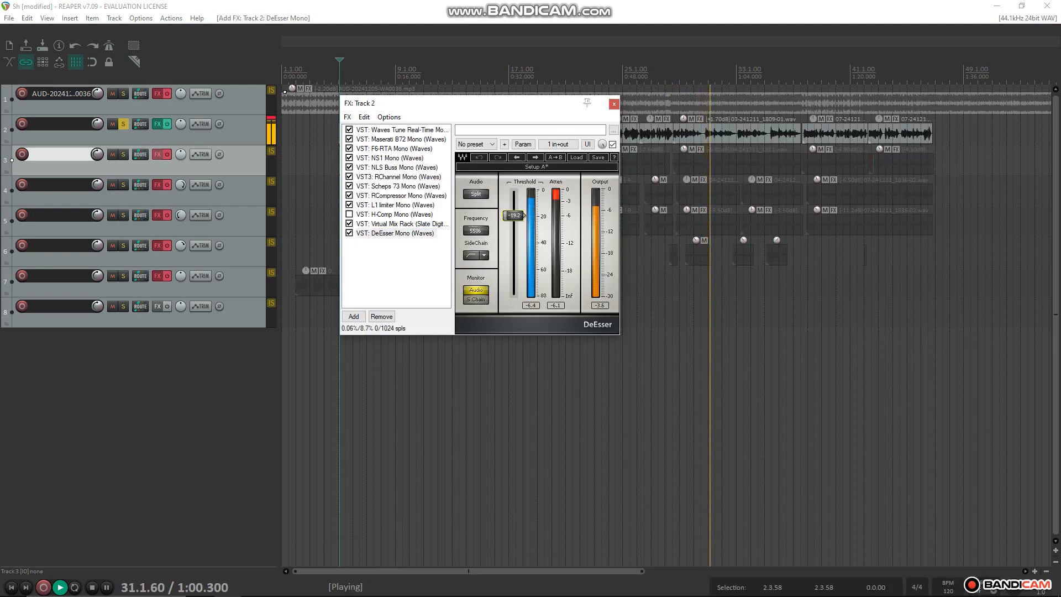
pyautogui.moveTo(514, 216); pyautogui.dragTo(514, 222)
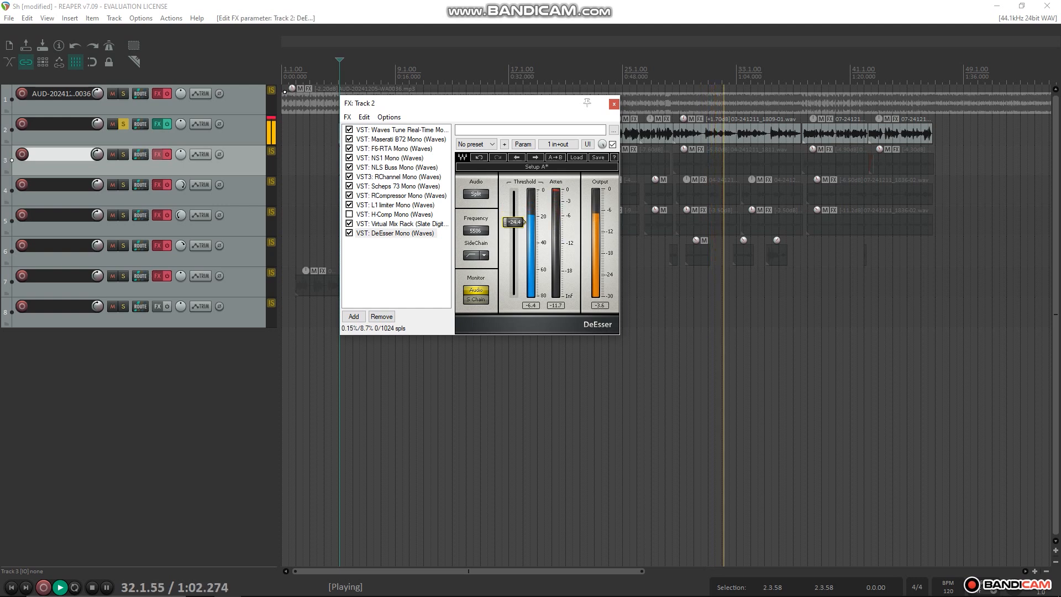
# Re-enable H-Comp, move it below the DeEsser in the chain, and set its mix to about 37.6.
pyautogui.click(349, 214)
pyautogui.click(395, 214)
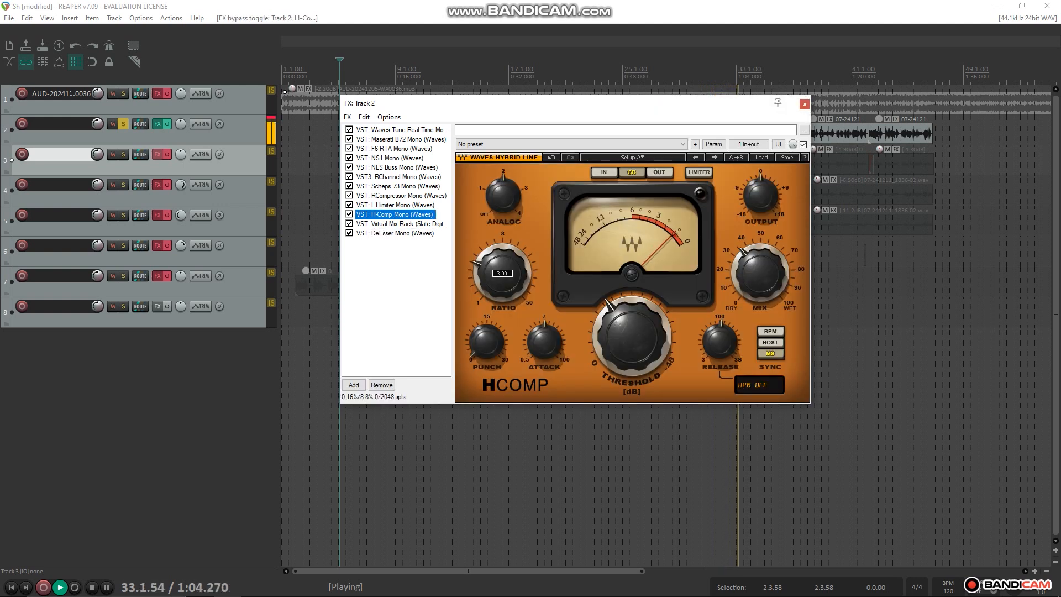
pyautogui.moveTo(394, 214); pyautogui.dragTo(395, 235)
pyautogui.moveTo(632, 337)
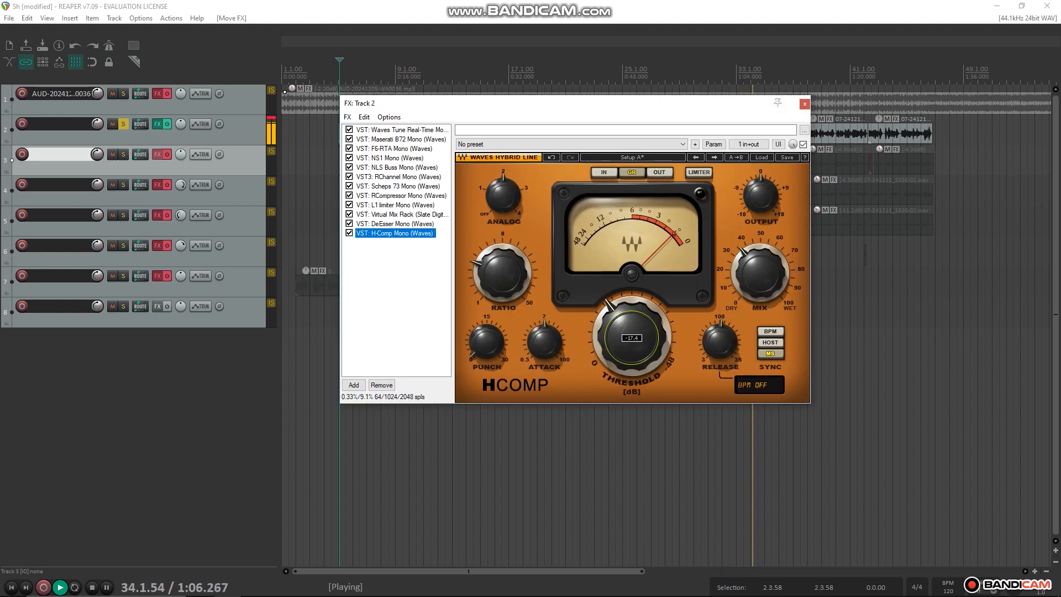
pyautogui.moveTo(760, 273)
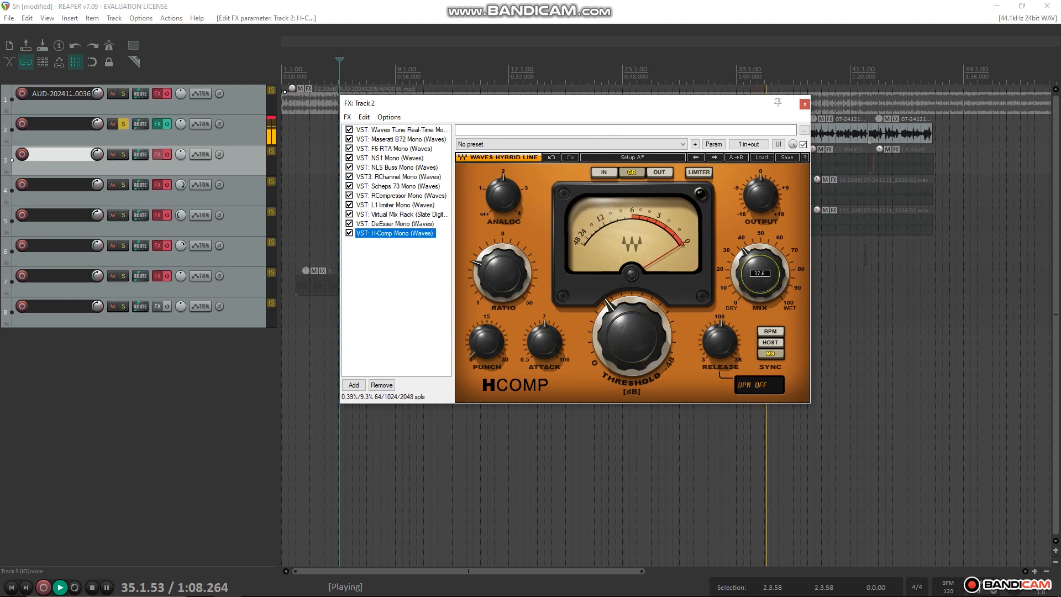
# Add PuigTec EQP1A Mono (Waves) to the end of track 2's effects chain and restart playback.
pyautogui.rightClick(402, 277)
pyautogui.click(432, 193)
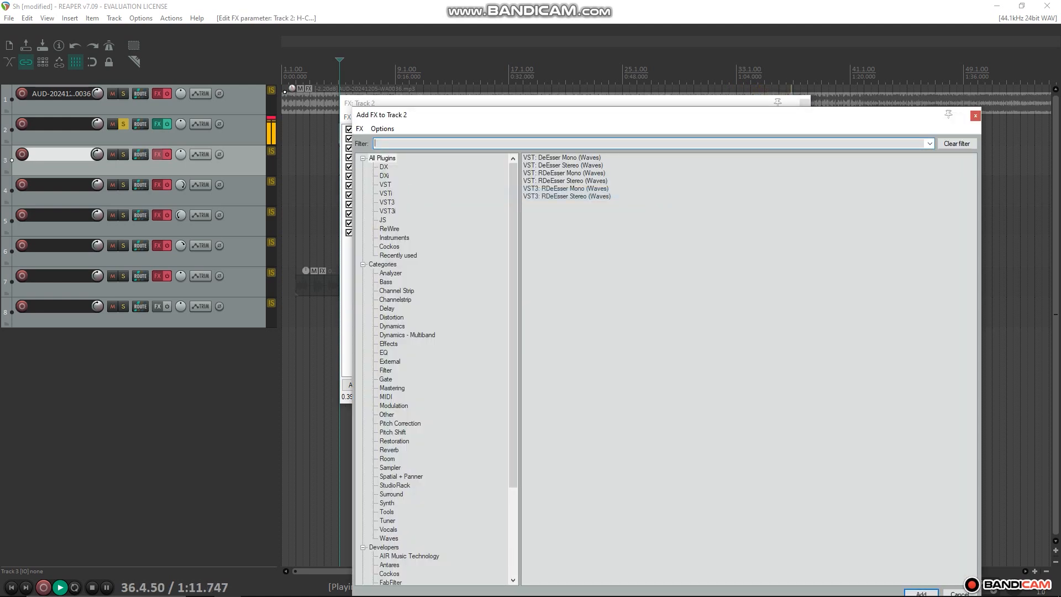
pyautogui.write('pu')
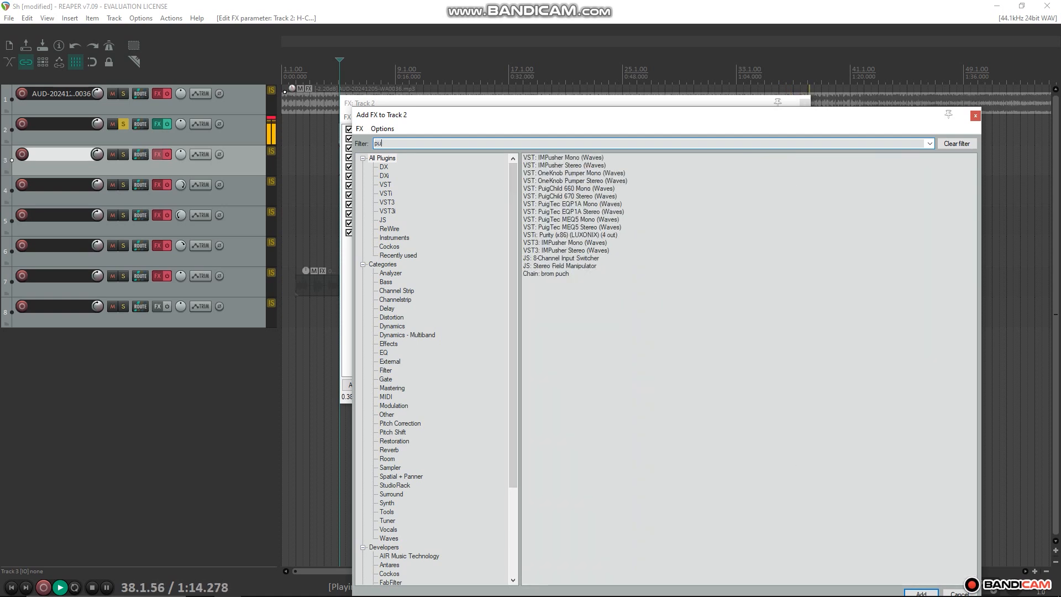
pyautogui.press('Return')
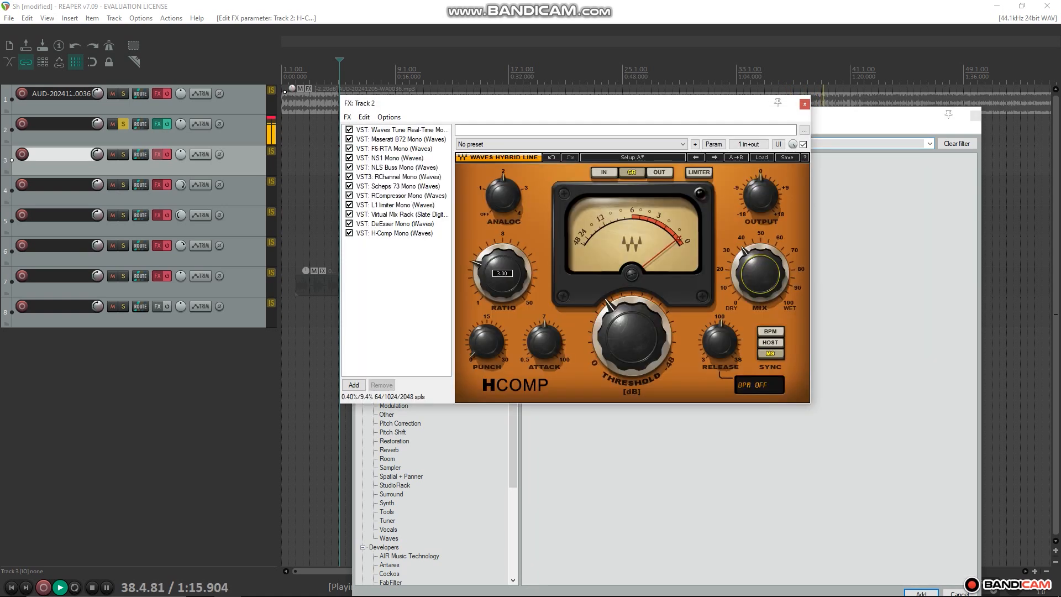
pyautogui.press('space')
pyautogui.press('space')
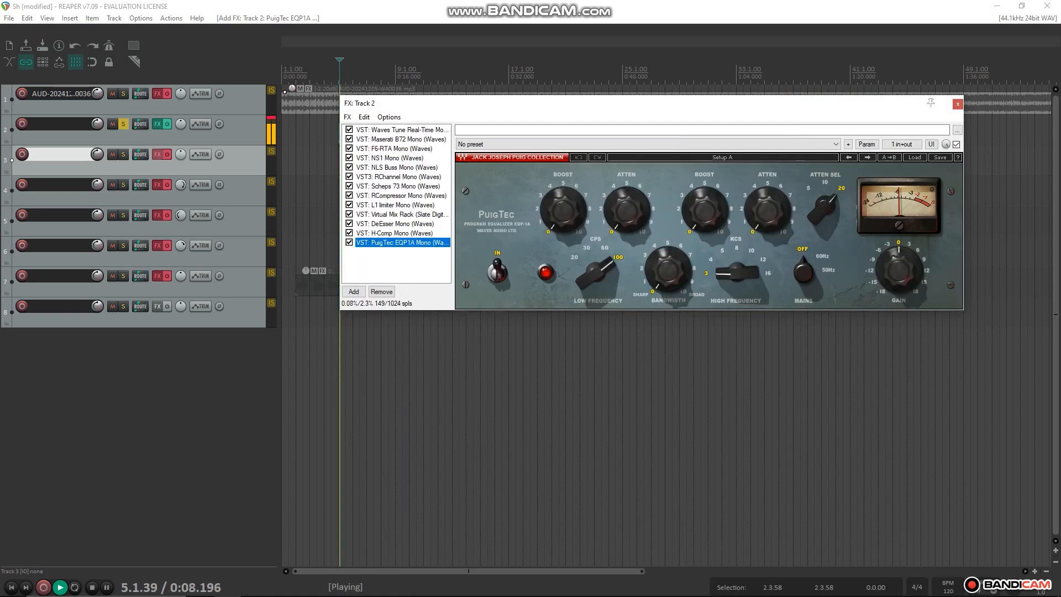
# Set the PuigTec EQP1A low-frequency boost to about 1.9 and replay the vocal.
pyautogui.moveTo(563, 210); pyautogui.dragTo(563, 193)
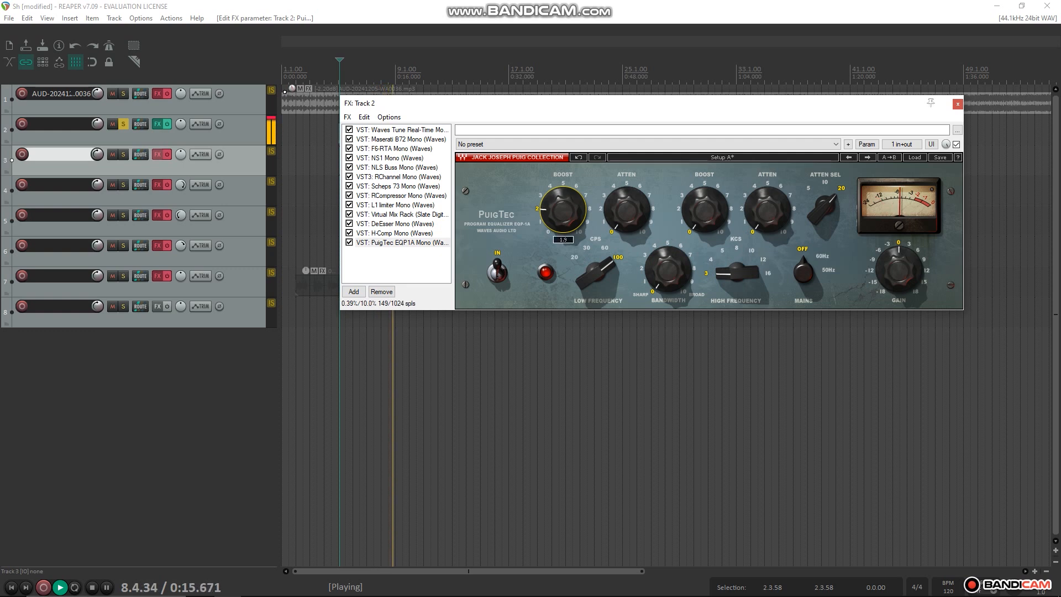
pyautogui.press('space')
pyautogui.press('space')
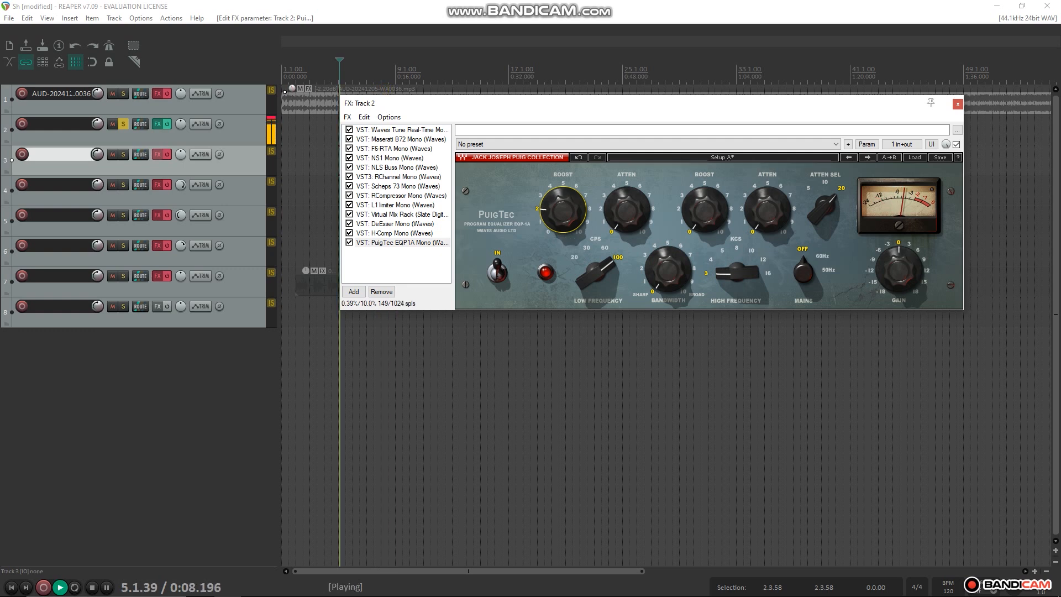
# Set the DeEsser threshold to about -20.4 and stop playback.
pyautogui.click(395, 223)
pyautogui.moveTo(514, 221); pyautogui.dragTo(514, 217)
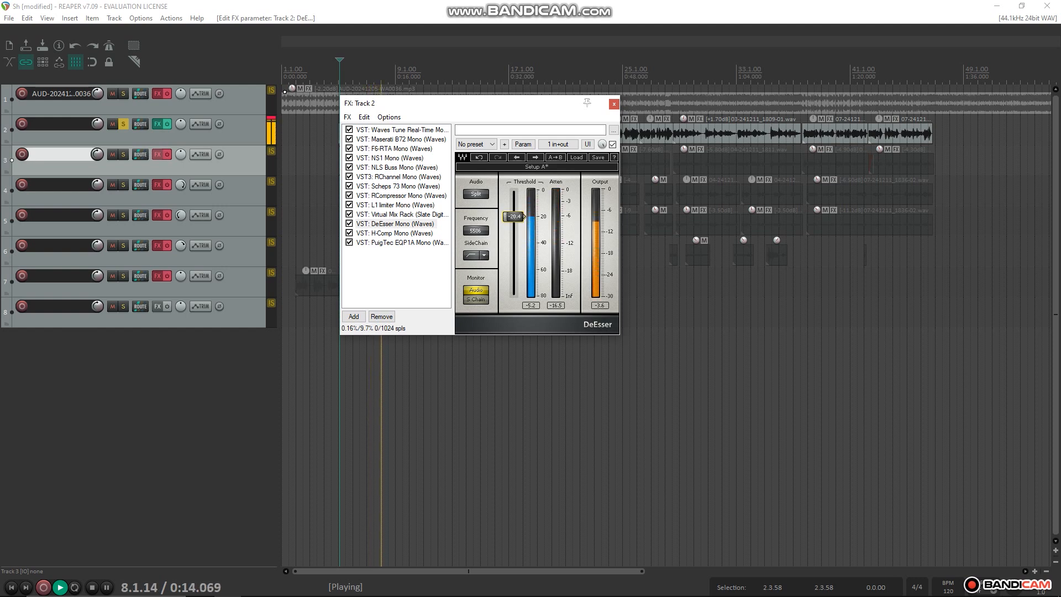
pyautogui.press('space')
# Add a plugin found with the filter "noi" to track 2's effects chain and restart playback.
pyautogui.rightClick(394, 275)
pyautogui.click(426, 194)
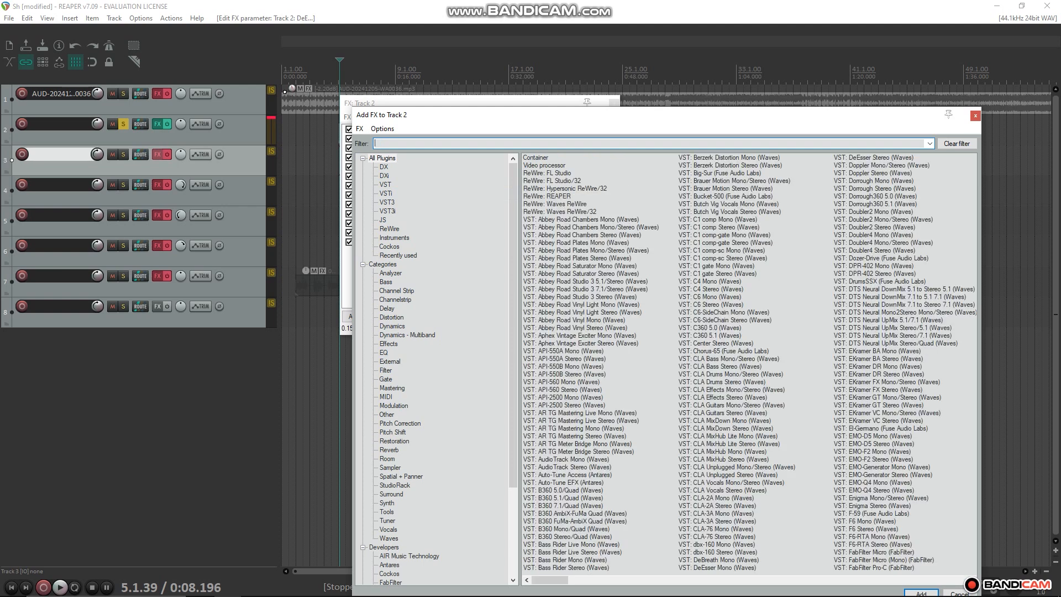
pyautogui.write('noi')
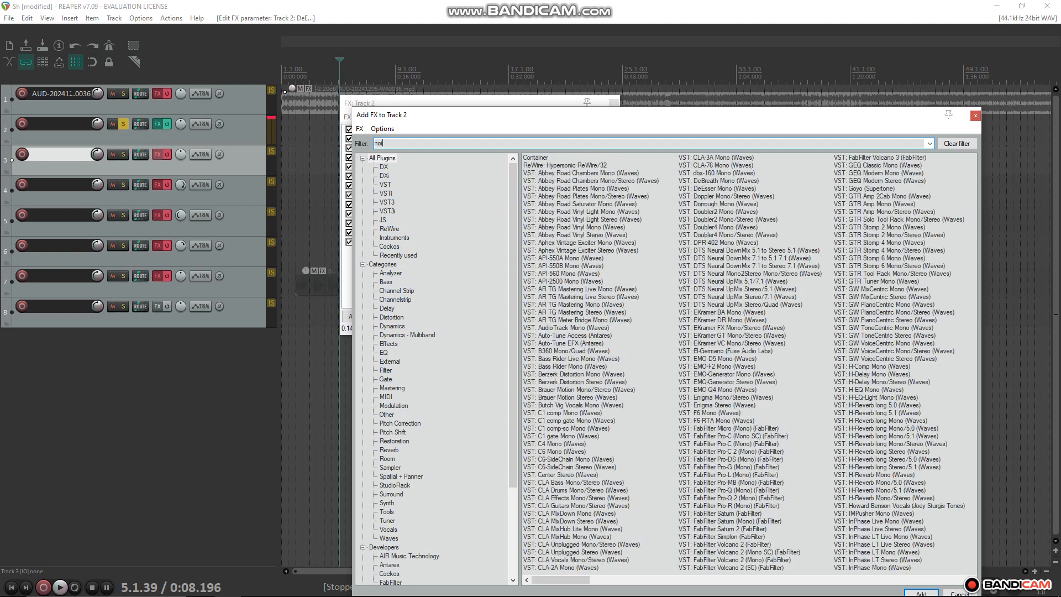
pyautogui.press('Return')
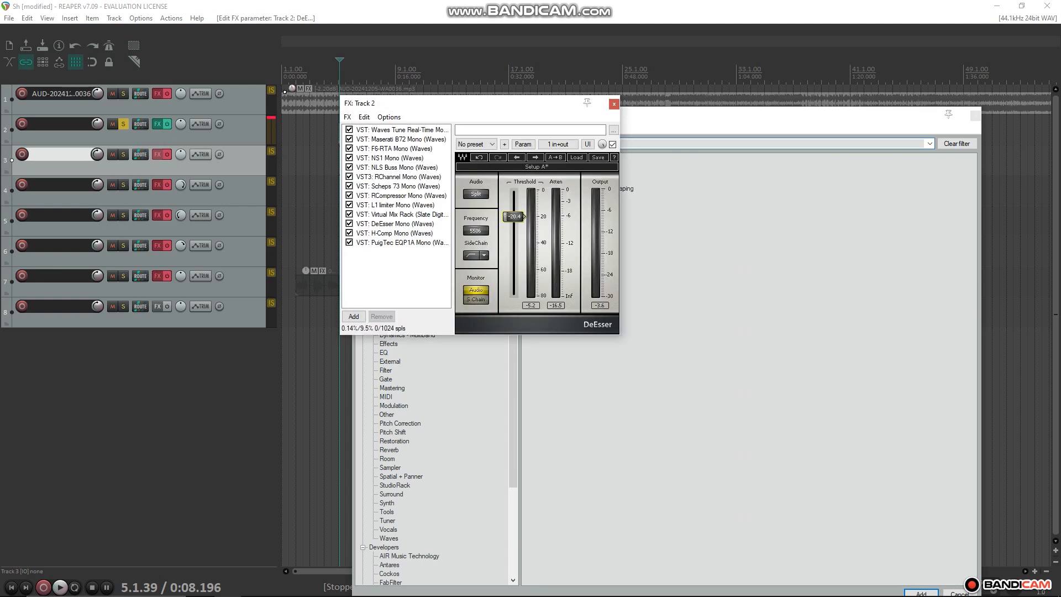
pyautogui.press('space')
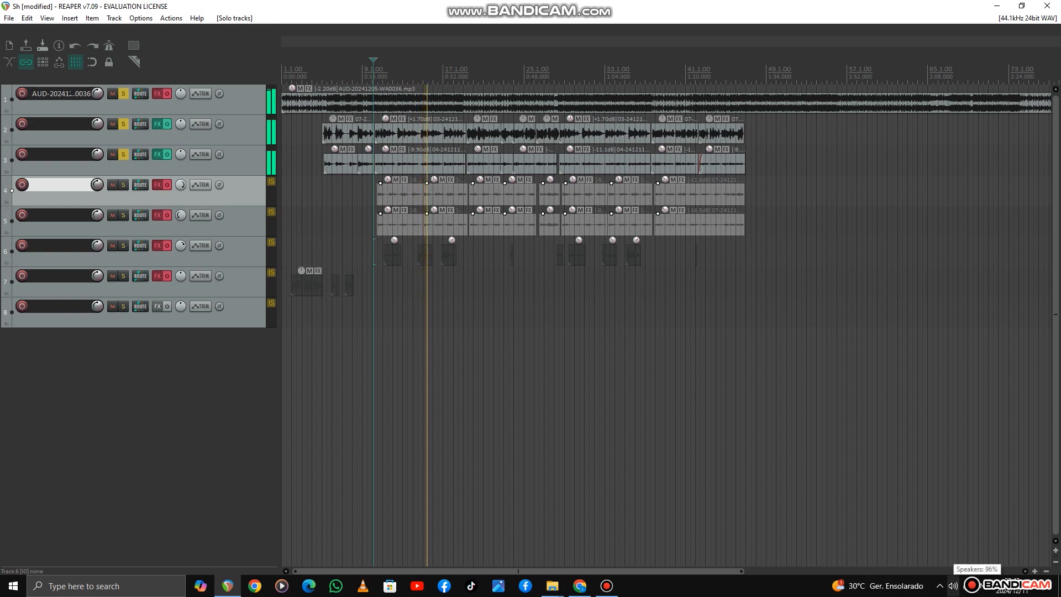
# Set the system speaker volume to 90 while the soloed tracks play.
pyautogui.click(953, 586)
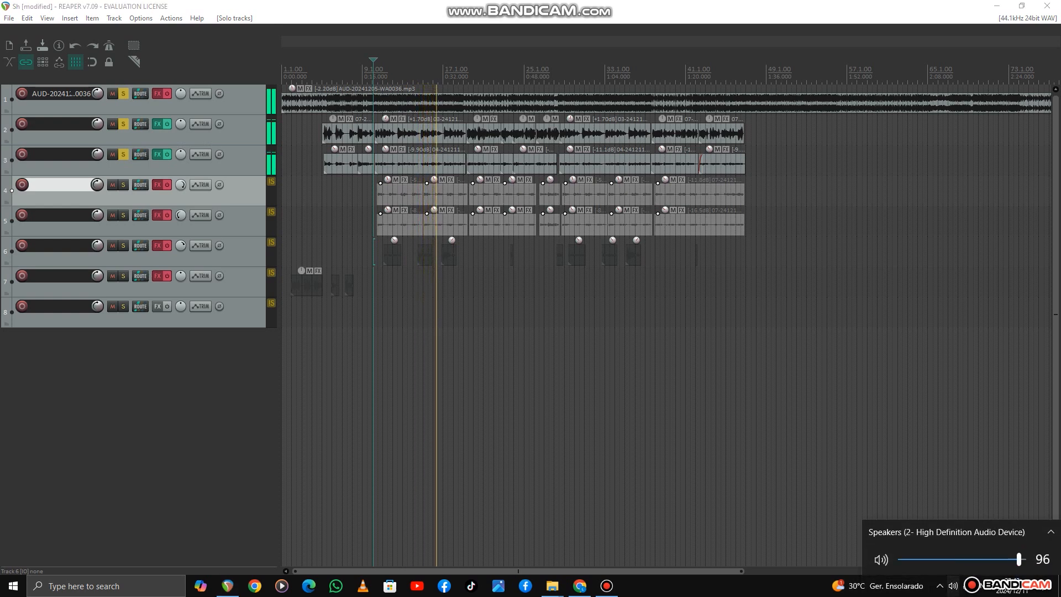
pyautogui.scroll(2, 962, 559)
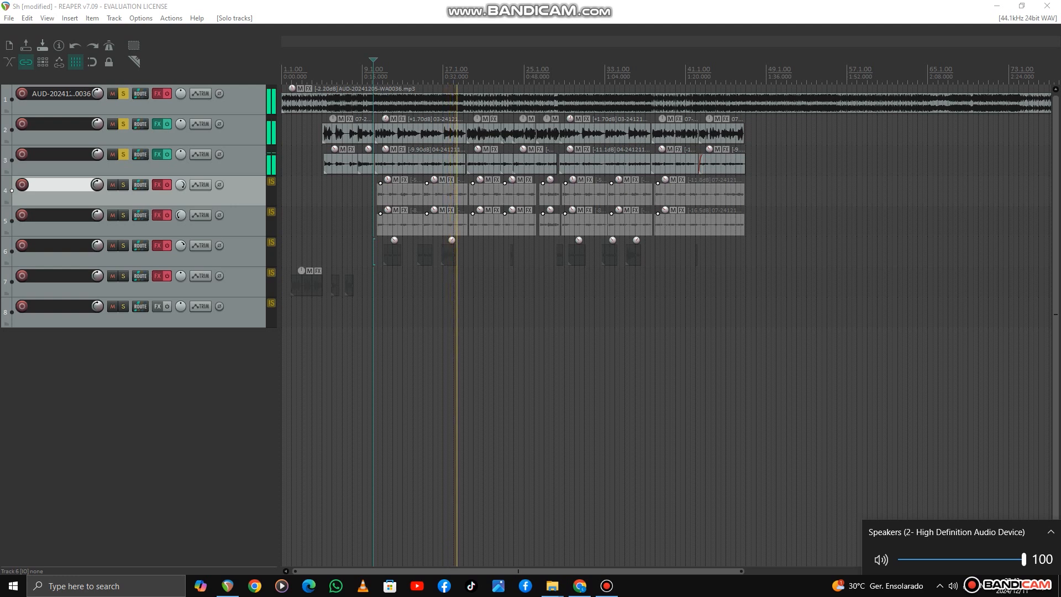
pyautogui.scroll(-3, 962, 559)
pyautogui.scroll(-2, 962, 559)
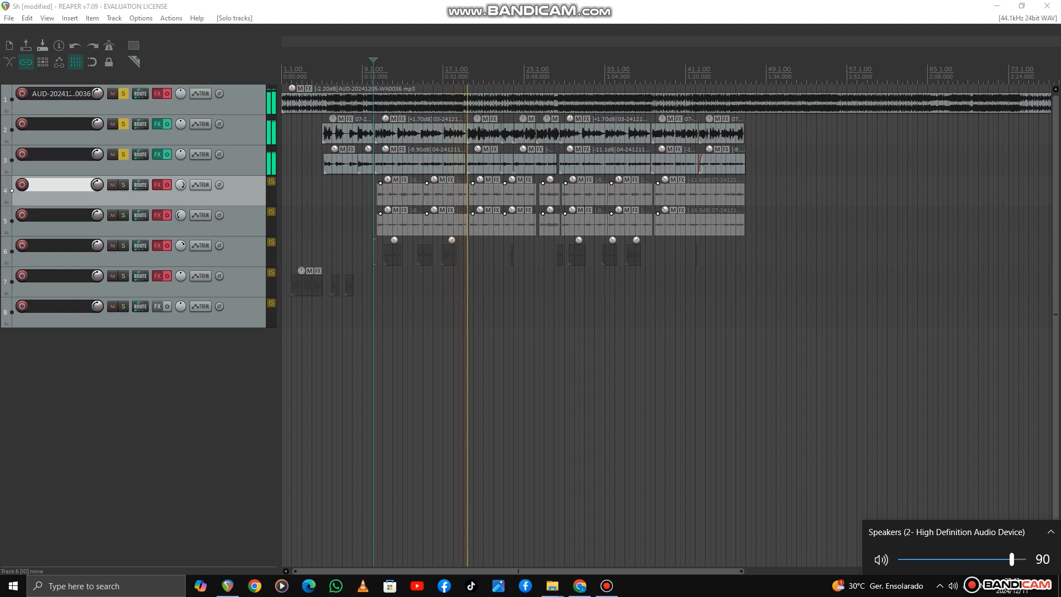
pyautogui.click(138, 431)
# Stop playback and restore the project window to its smaller size over the desktop.
pyautogui.press('space')
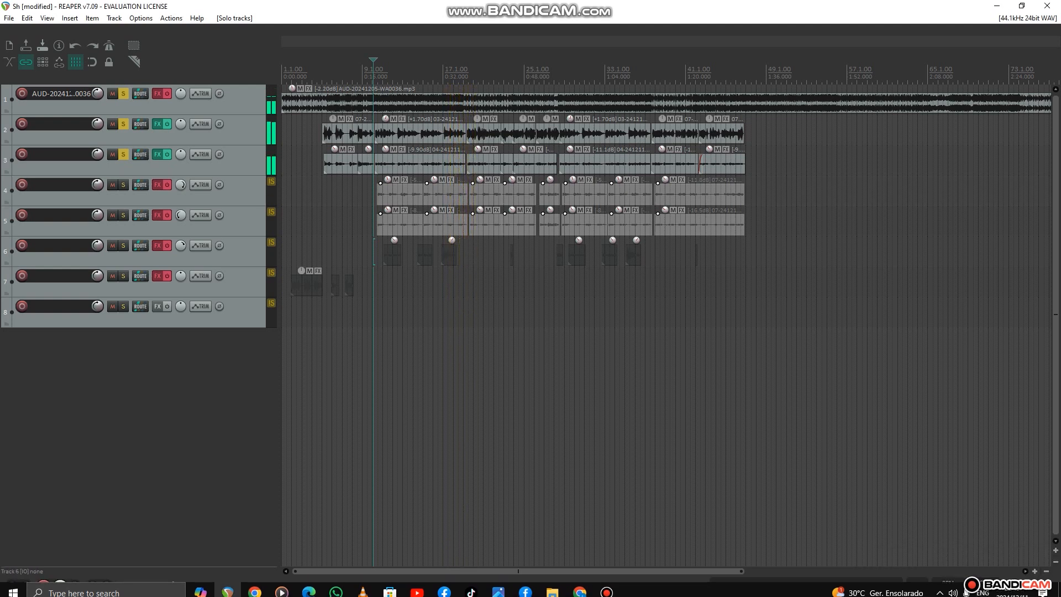
pyautogui.click(1022, 6)
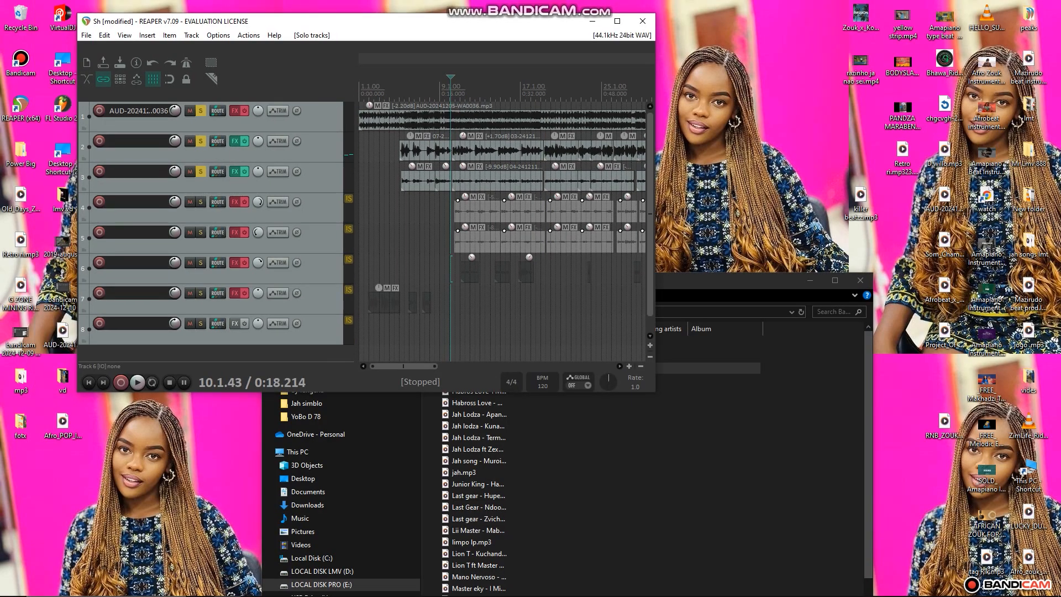